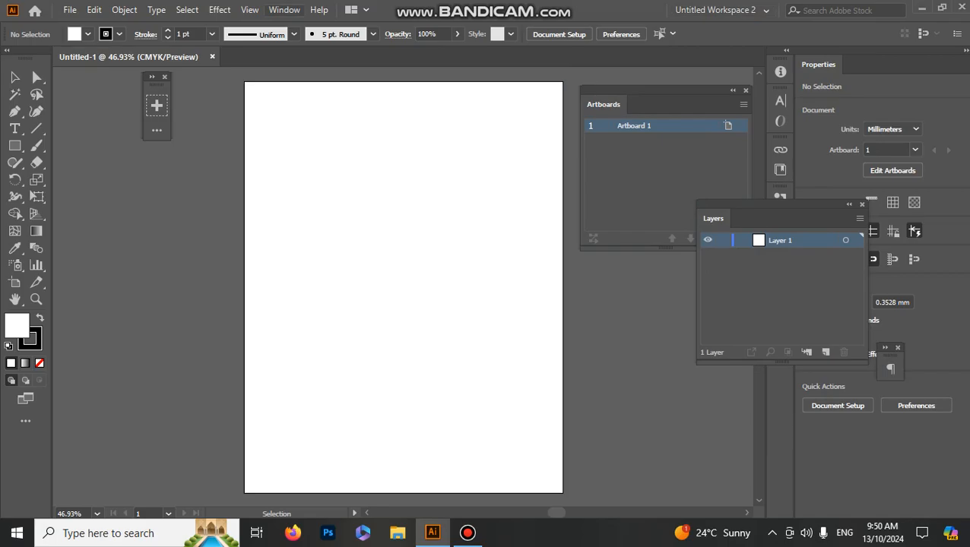
# Step: Show the Align panel beside the artboard, and close the Artboards panel and the empty floating toolbar
pyautogui.click(284, 9)
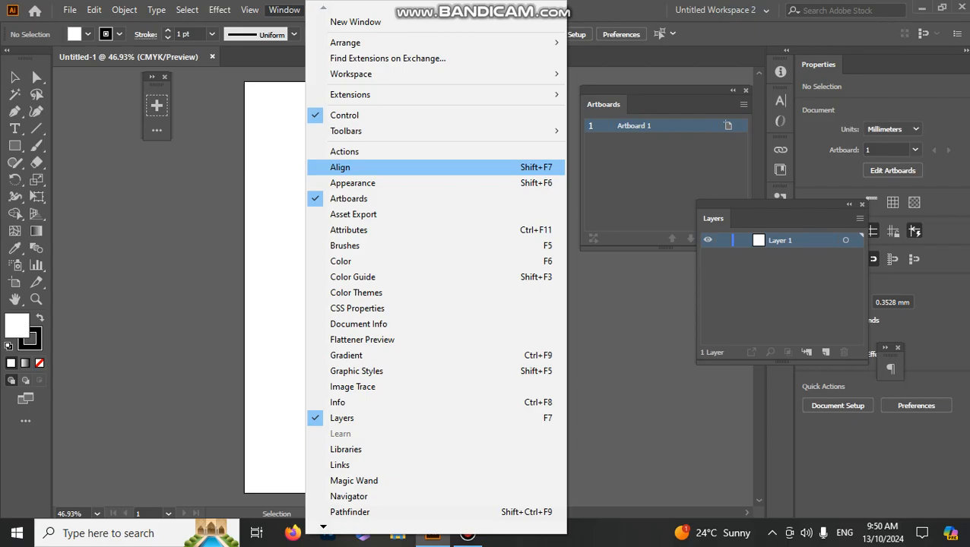
pyautogui.click(340, 167)
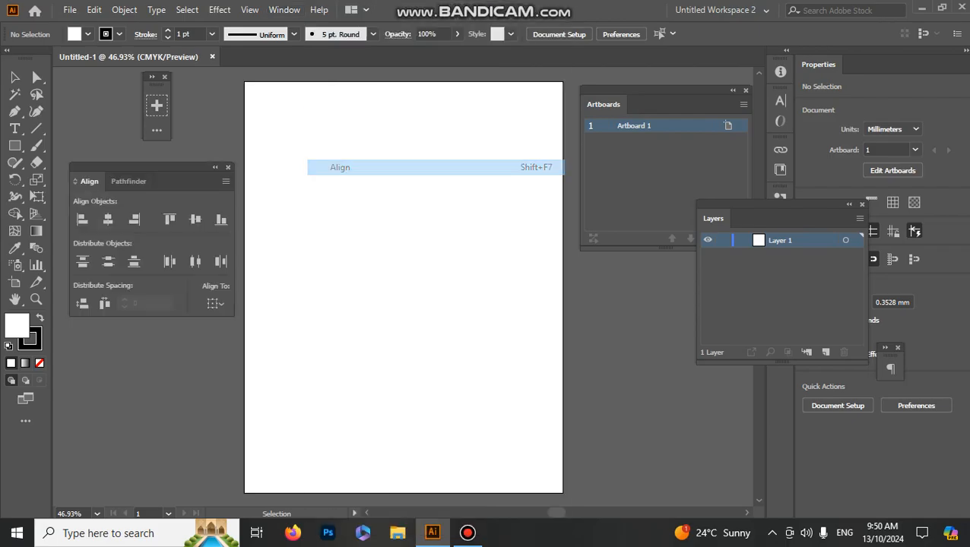
pyautogui.moveTo(152, 167); pyautogui.dragTo(179, 139)
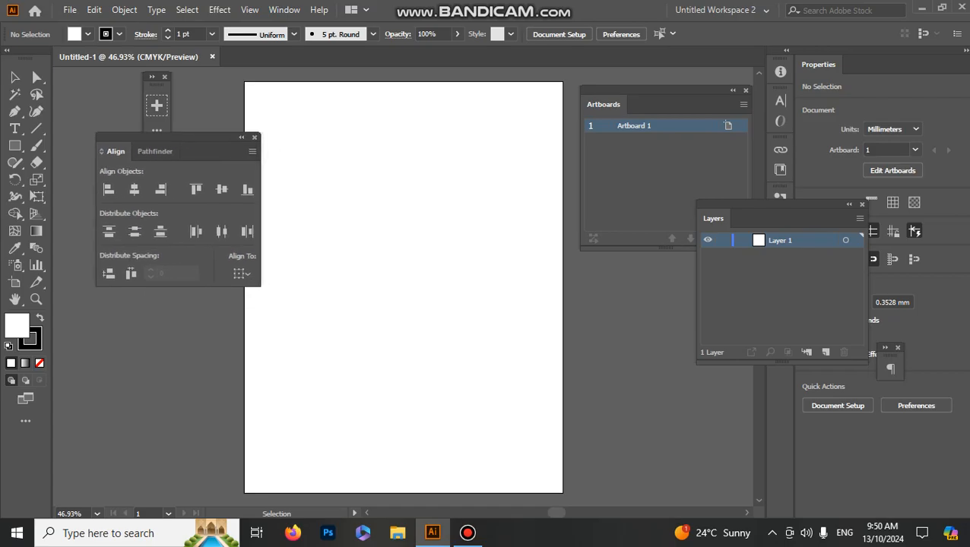
pyautogui.click(745, 90)
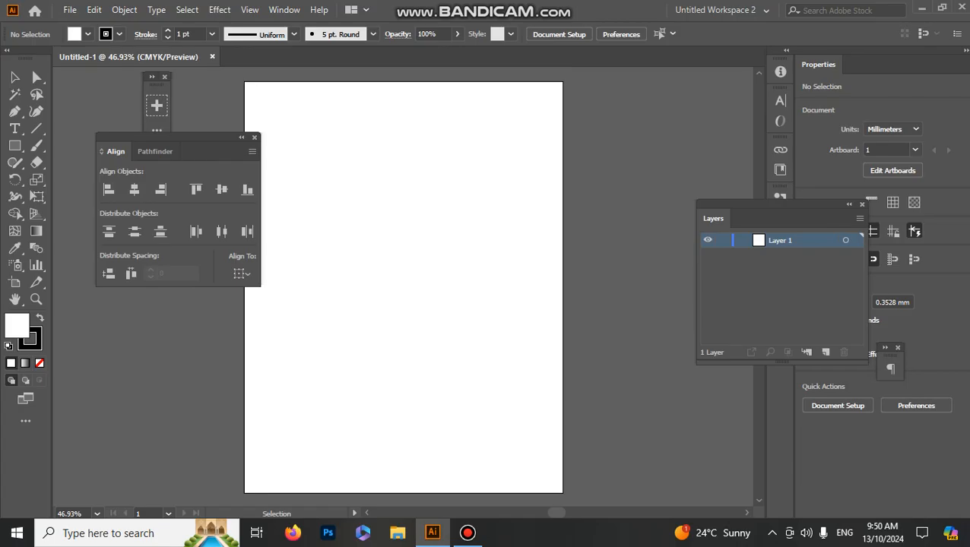
pyautogui.click(164, 77)
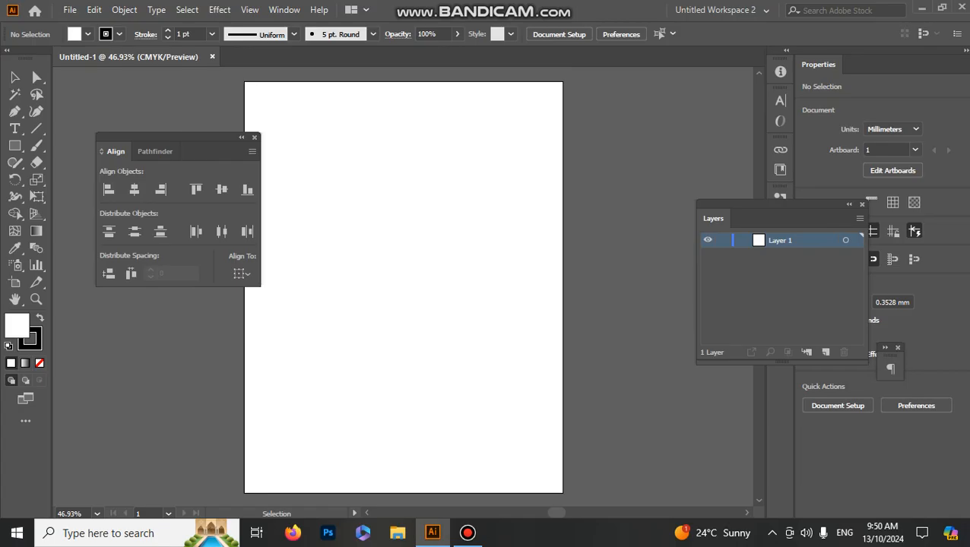
pyautogui.moveTo(175, 138); pyautogui.dragTo(154, 106)
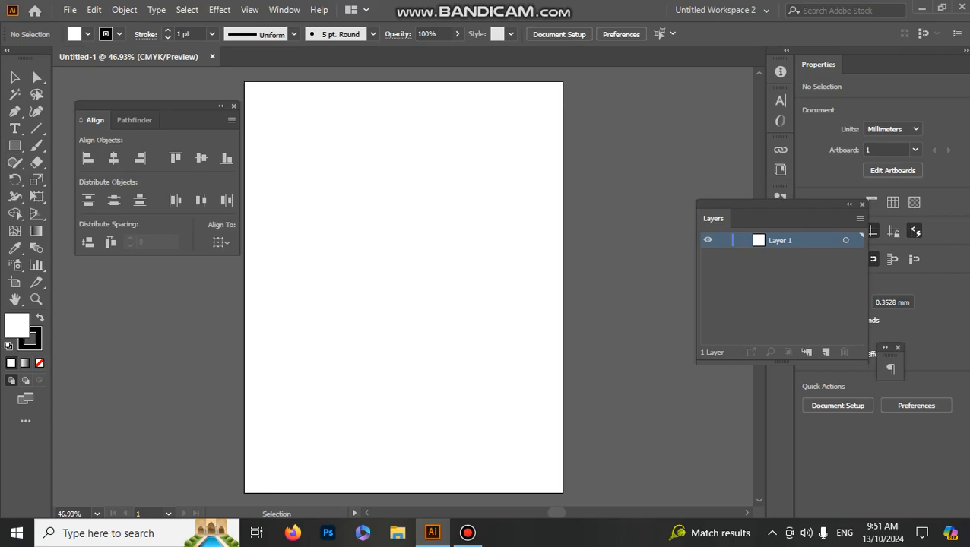
pyautogui.moveTo(152, 106); pyautogui.dragTo(146, 97)
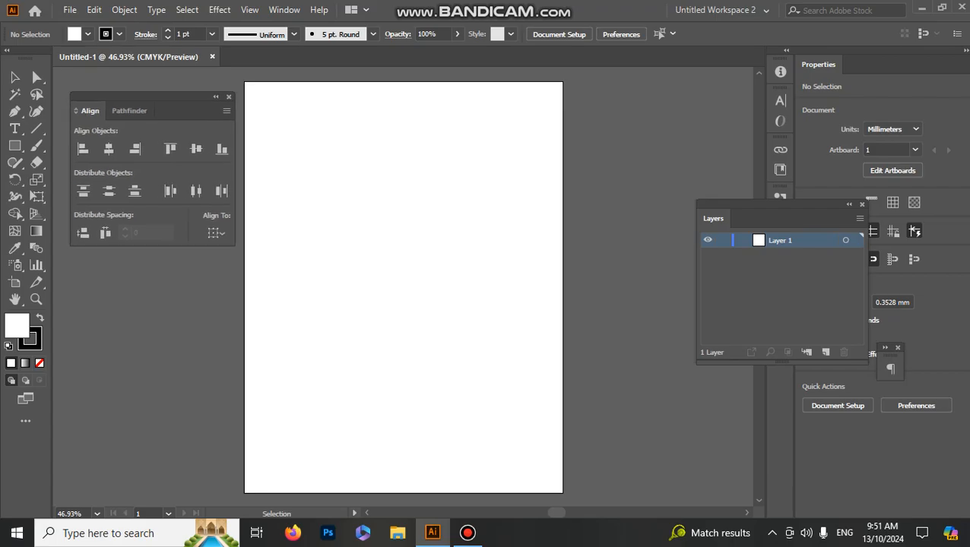
# Step: Draw a rectangle about 24 by 17 mm in the artboard's upper left area and fill it with CMYK Yellow
pyautogui.click(14, 145)
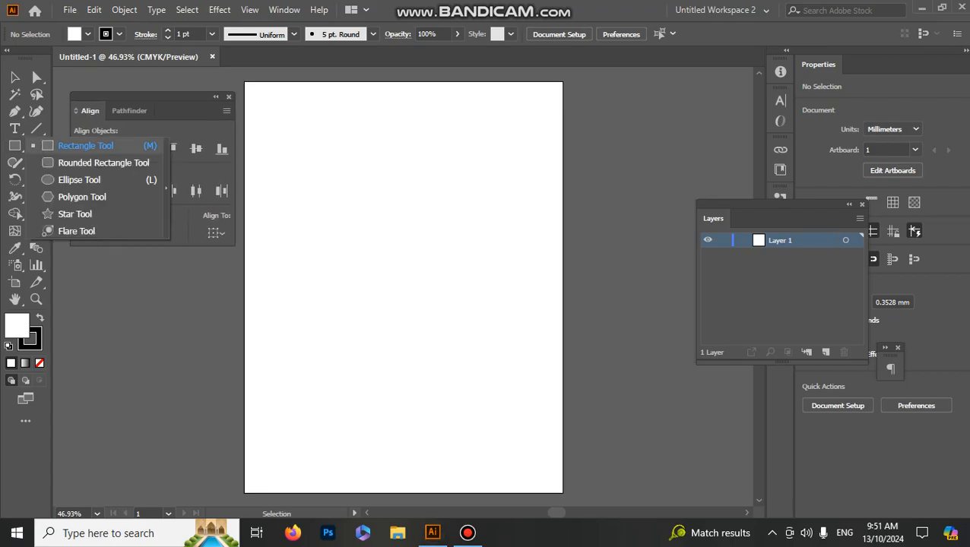
pyautogui.click(85, 145)
pyautogui.moveTo(272, 163)
pyautogui.mouseDown()
pyautogui.moveTo(316, 198)
pyautogui.moveTo(309, 190)
pyautogui.mouseUp()
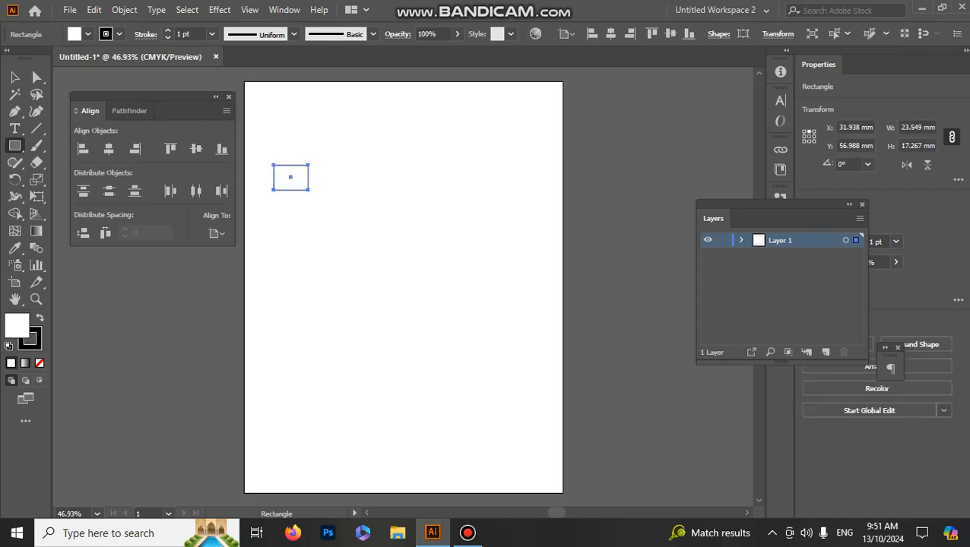
pyautogui.click(88, 34)
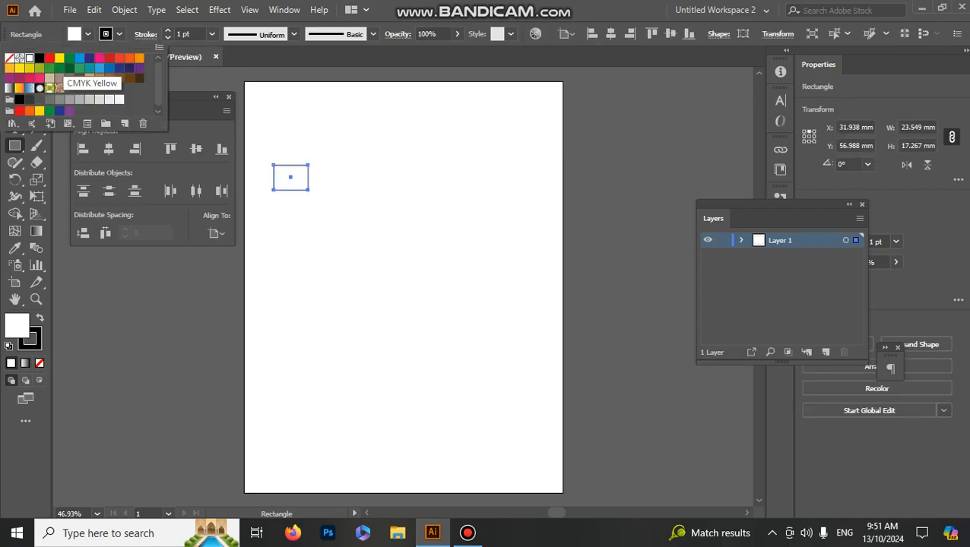
pyautogui.click(59, 58)
pyautogui.press('Escape')
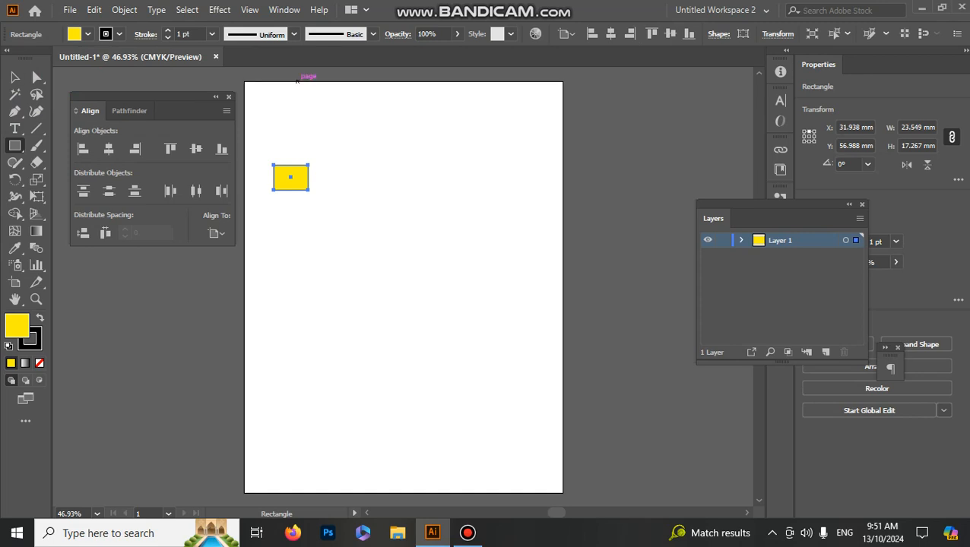
pyautogui.click(14, 76)
pyautogui.moveTo(15, 146); pyautogui.dragTo(83, 160)
pyautogui.moveTo(355, 168); pyautogui.dragTo(387, 196)
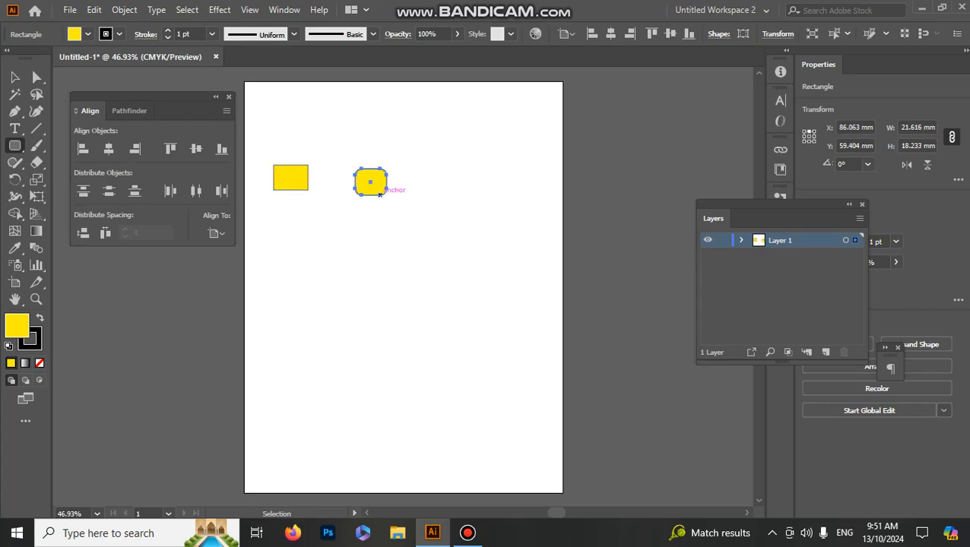
pyautogui.hotkey('ctrl', 'z')
# Step: Draw an ellipse about 19 mm wide and 22 mm high to the right of the yellow rectangle and fill it with red
pyautogui.click(14, 145)
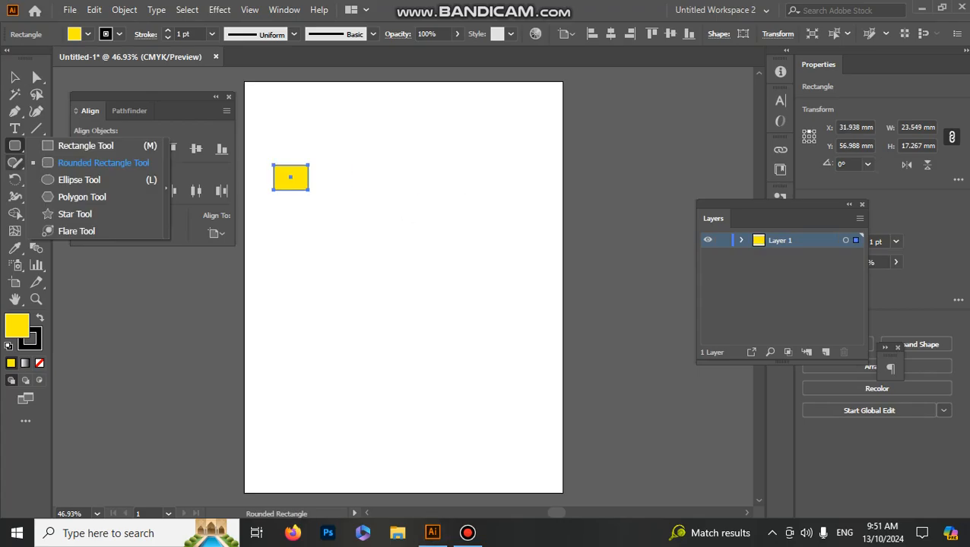
pyautogui.click(79, 179)
pyautogui.moveTo(372, 172); pyautogui.dragTo(400, 203)
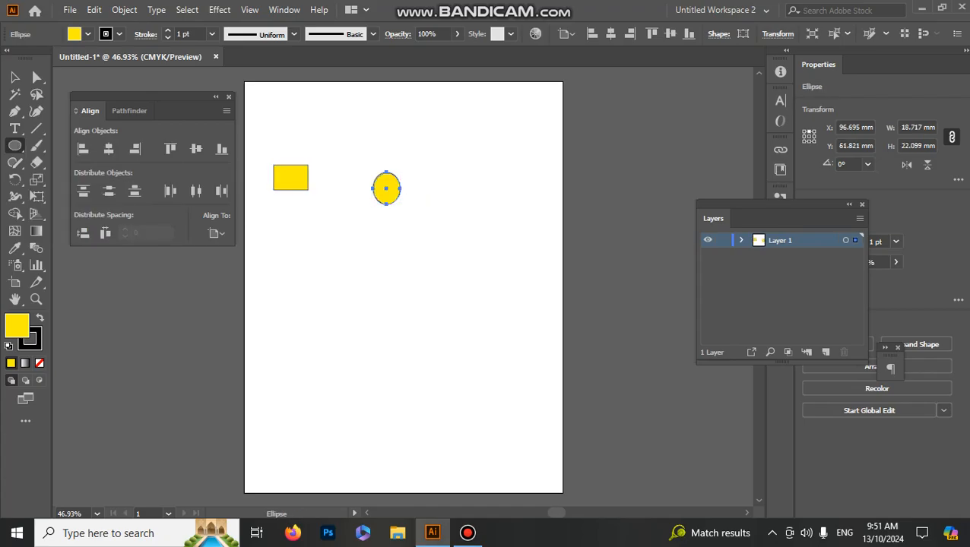
pyautogui.click(88, 34)
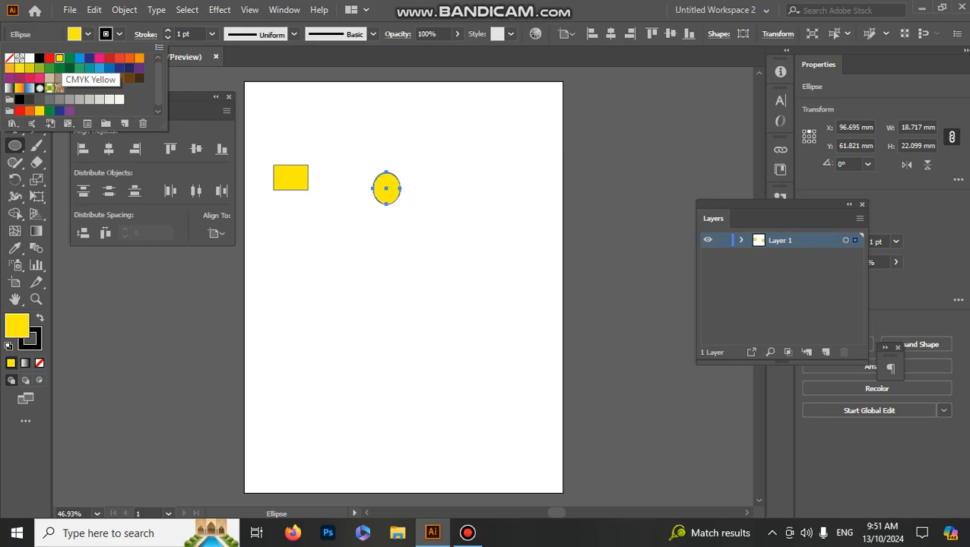
pyautogui.click(50, 58)
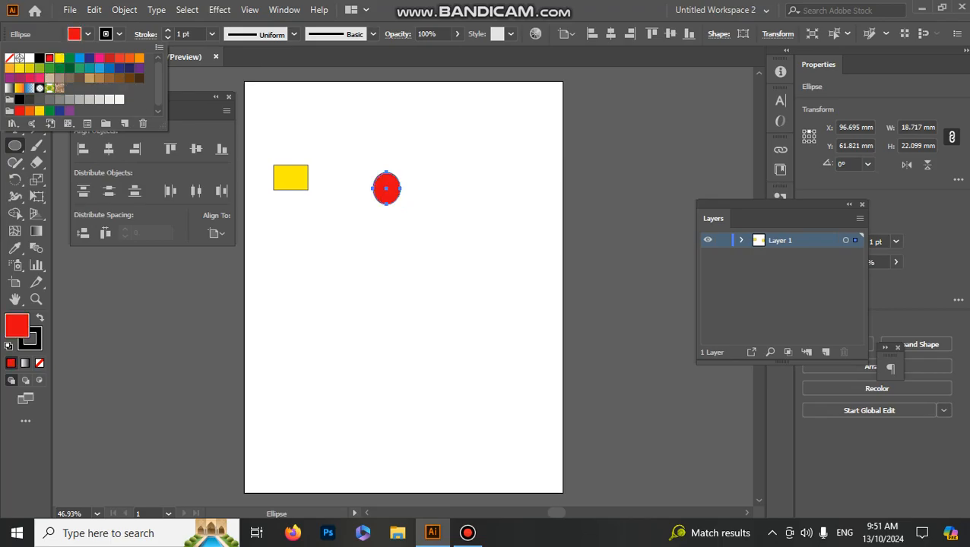
pyautogui.click(88, 34)
# Step: Duplicate the red ellipse and the yellow rectangle, and scatter the four shapes over the upper part of the artboard
pyautogui.click(14, 76)
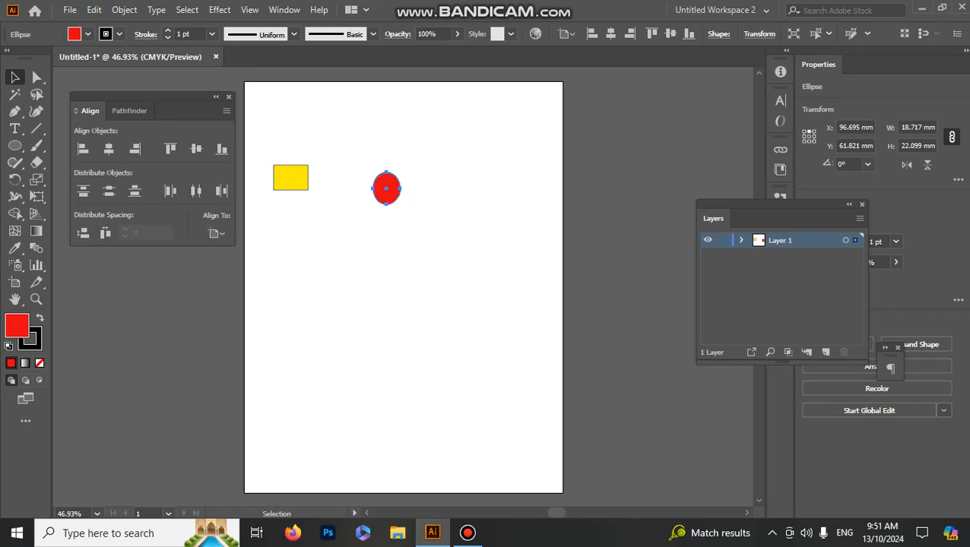
pyautogui.keyDown('alt'); pyautogui.moveTo(386, 189); pyautogui.dragTo(482, 220); pyautogui.keyUp('alt')
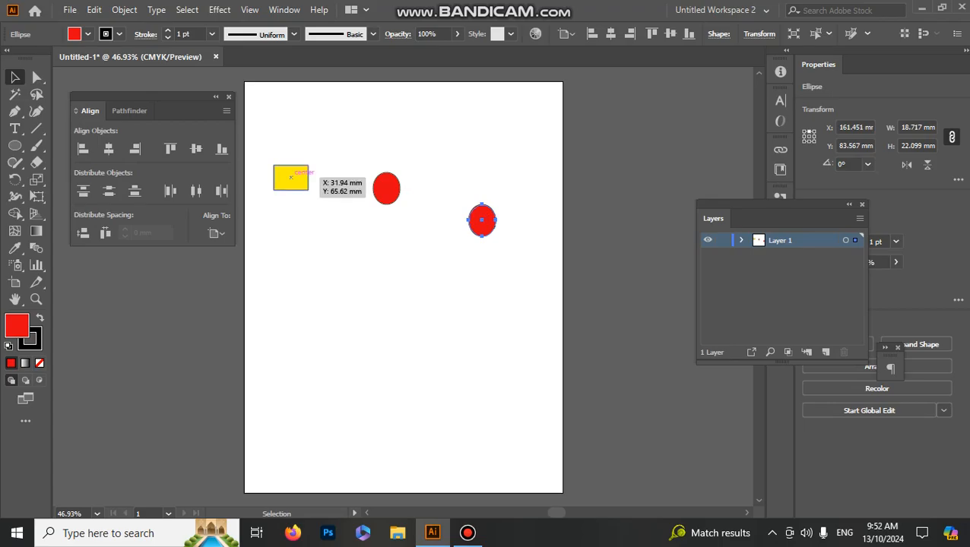
pyautogui.keyDown('alt'); pyautogui.moveTo(292, 176); pyautogui.dragTo(335, 281); pyautogui.keyUp('alt')
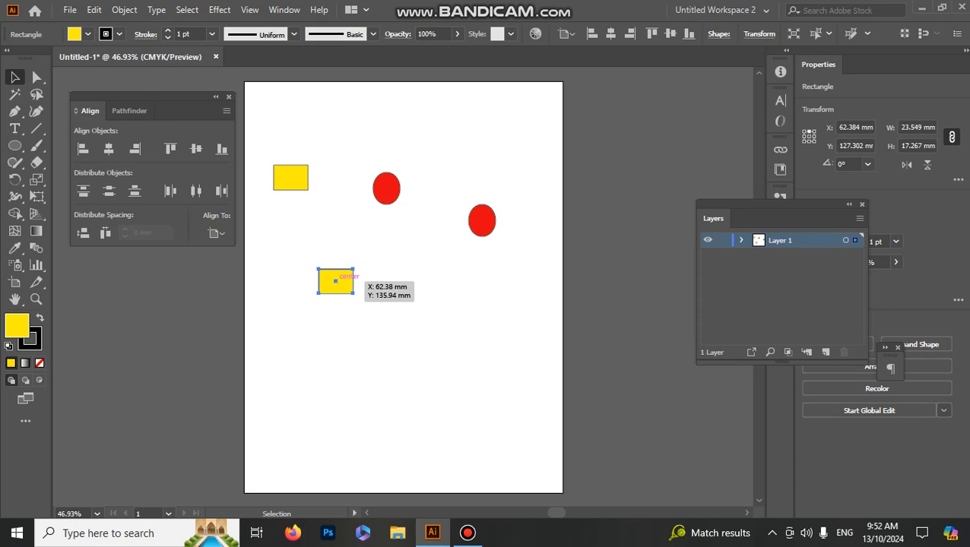
pyautogui.keyDown('alt'); pyautogui.moveTo(335, 282); pyautogui.dragTo(336, 282); pyautogui.keyUp('alt')
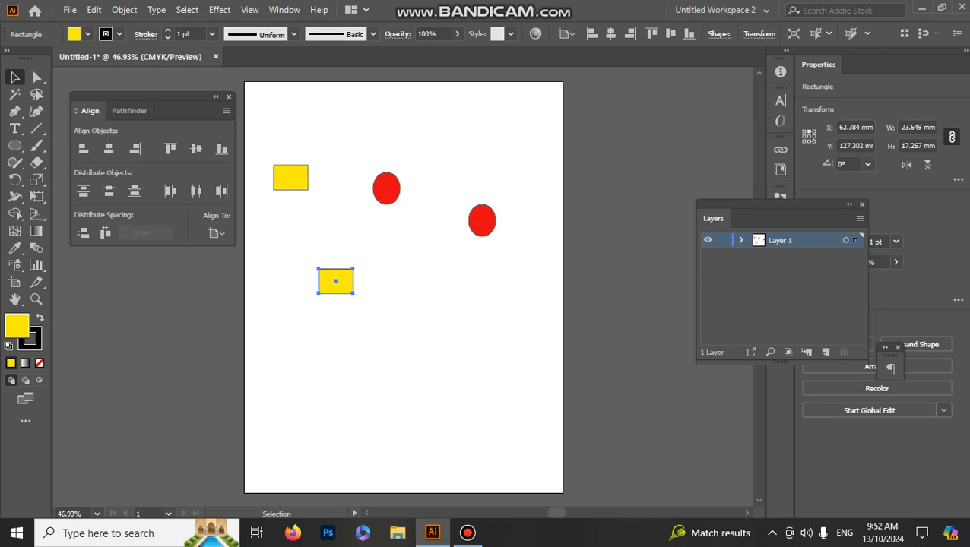
pyautogui.moveTo(336, 282); pyautogui.dragTo(416, 126)
pyautogui.moveTo(373, 190); pyautogui.dragTo(352, 192)
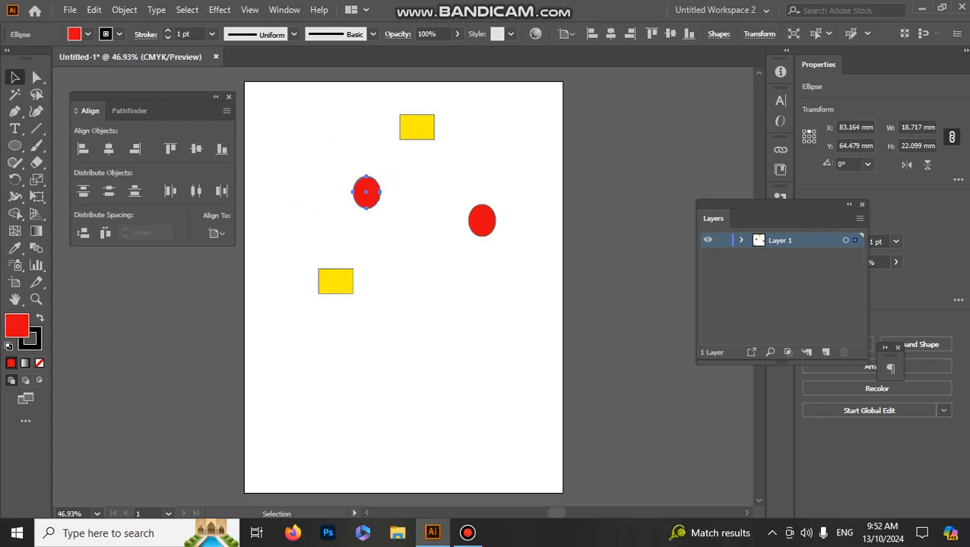
# Step: Select all four shapes and align them to the artboard's left edge, with Align to Artboard as the reference
pyautogui.moveTo(280, 93); pyautogui.dragTo(526, 350)
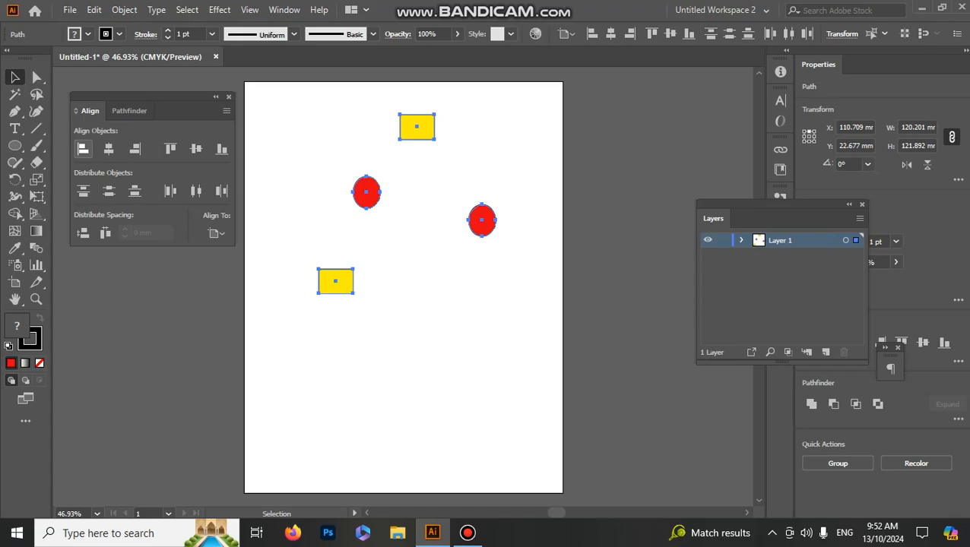
pyautogui.click(83, 149)
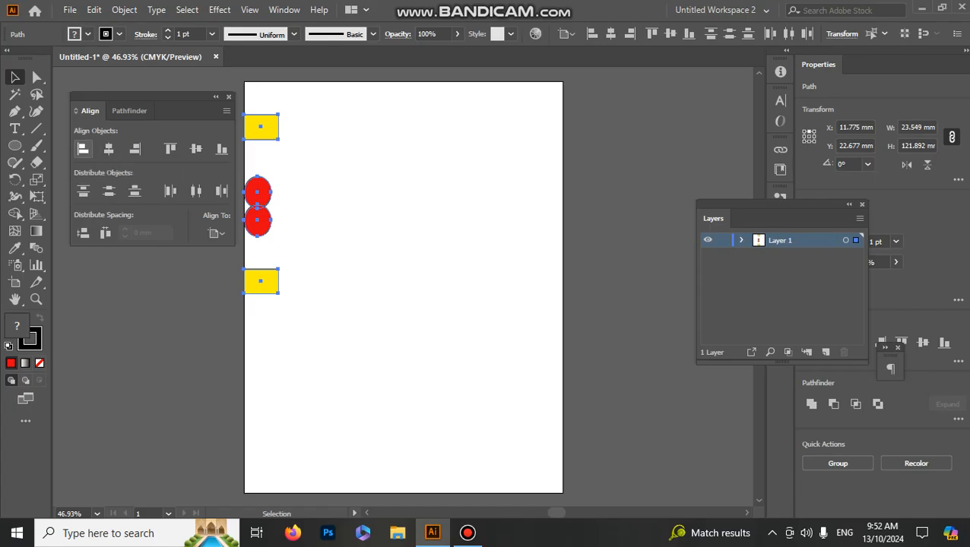
pyautogui.click(215, 234)
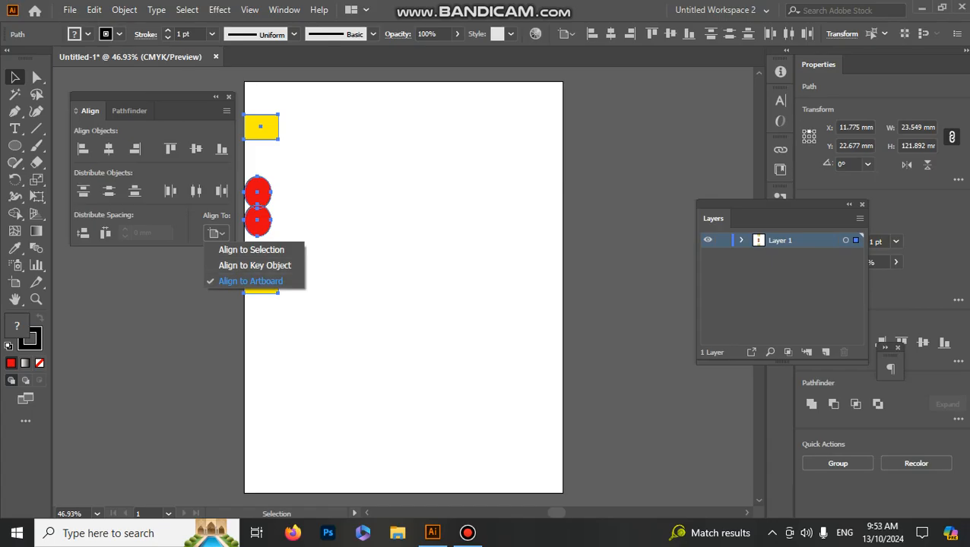
pyautogui.click(251, 281)
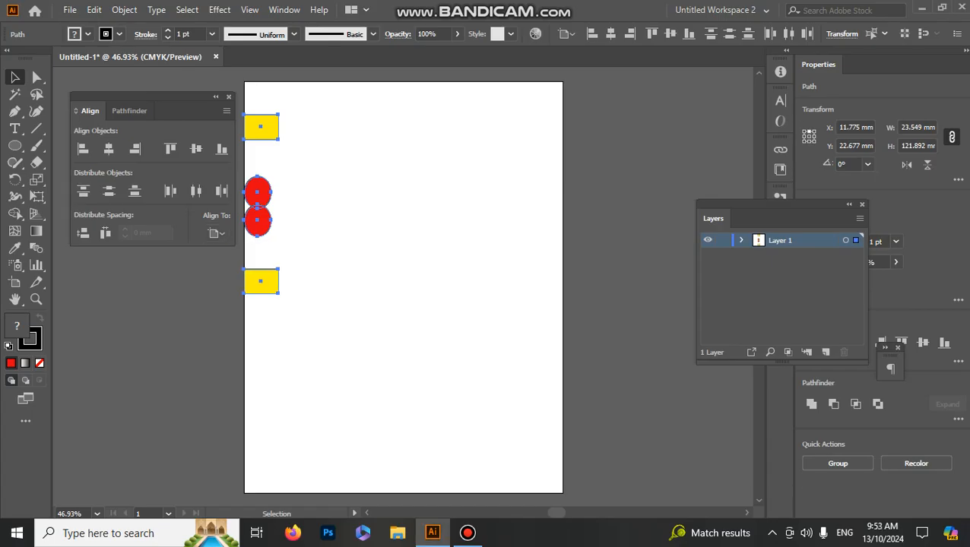
pyautogui.click(217, 233)
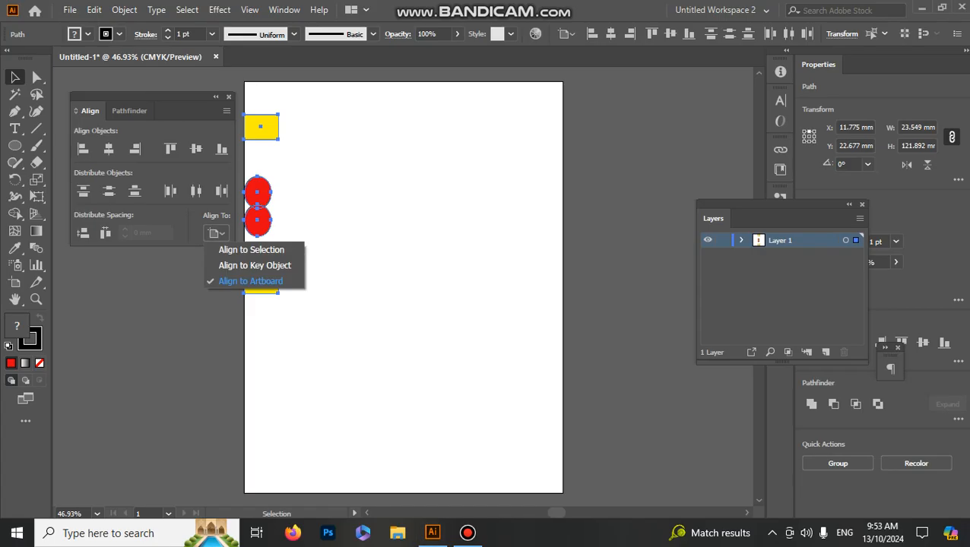
pyautogui.click(251, 281)
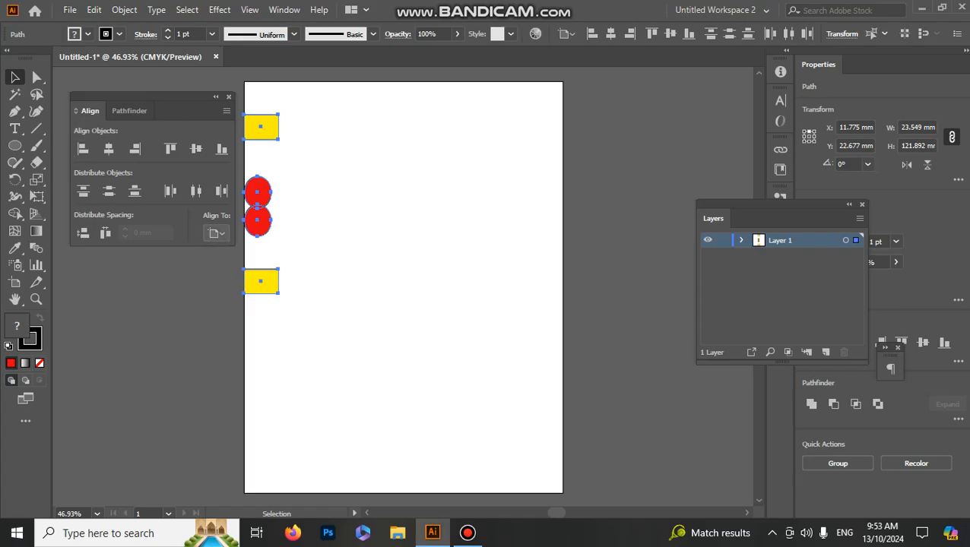
# Step: Align the four shapes to the artboard's right edge, and finally center them horizontally on the artboard
pyautogui.click(216, 233)
pyautogui.click(217, 233)
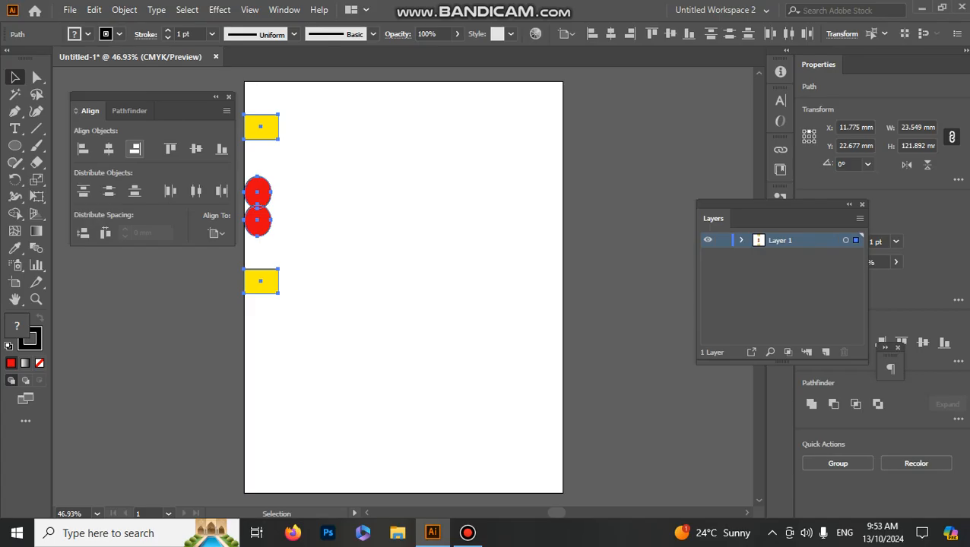
pyautogui.click(134, 149)
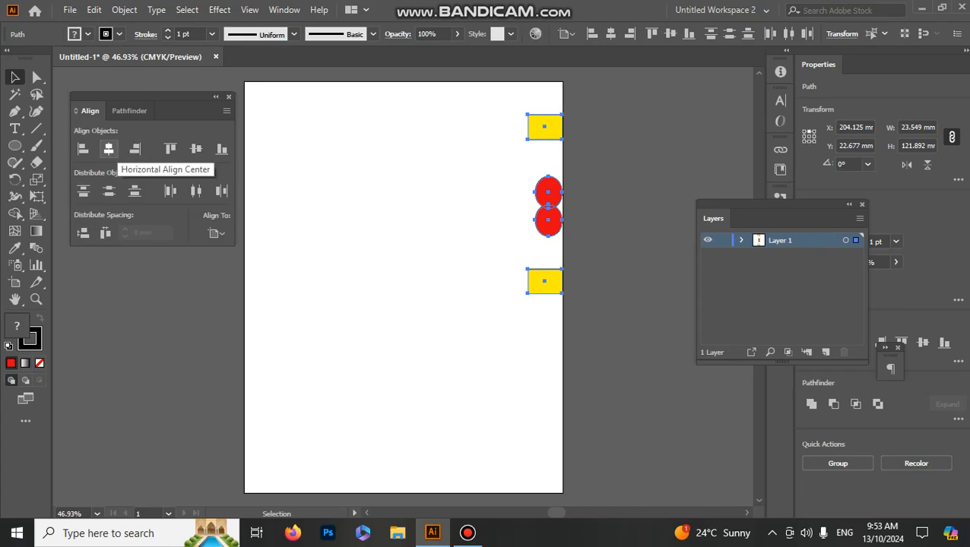
pyautogui.click(108, 149)
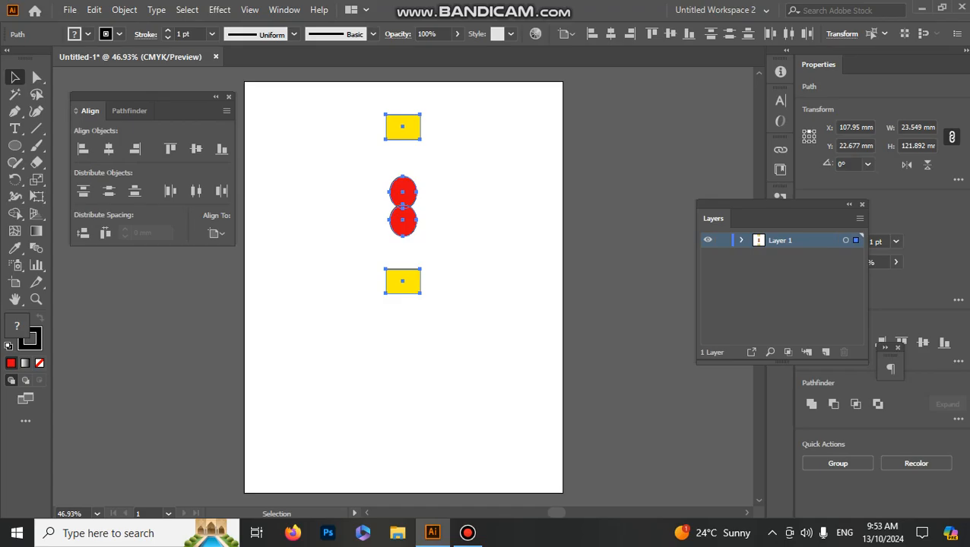
# Step: Move the rectangles and ellipses out of their centered column so they are scattered across the upper part of the artboard
pyautogui.moveTo(402, 282); pyautogui.dragTo(328, 289)
pyautogui.click(418, 263)
pyautogui.moveTo(328, 228); pyautogui.dragTo(455, 301)
pyautogui.moveTo(320, 285); pyautogui.dragTo(290, 248)
pyautogui.moveTo(328, 199); pyautogui.dragTo(442, 188)
pyautogui.moveTo(327, 135); pyautogui.dragTo(525, 147)
pyautogui.hotkey('ctrl', 'shift', 'a')
pyautogui.moveTo(258, 110); pyautogui.dragTo(552, 359)
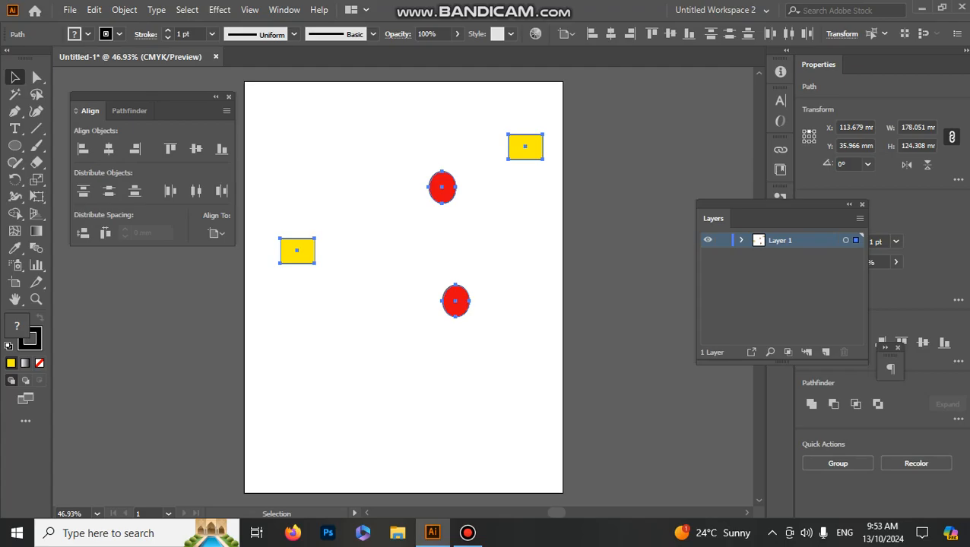
pyautogui.hotkey('ctrl', 'shift', 'a')
pyautogui.moveTo(455, 301); pyautogui.dragTo(386, 263)
# Step: Select all four shapes and apply Vertical Align Top, Bottom and finally Center to them relative to the artboard
pyautogui.moveTo(265, 111); pyautogui.dragTo(555, 326)
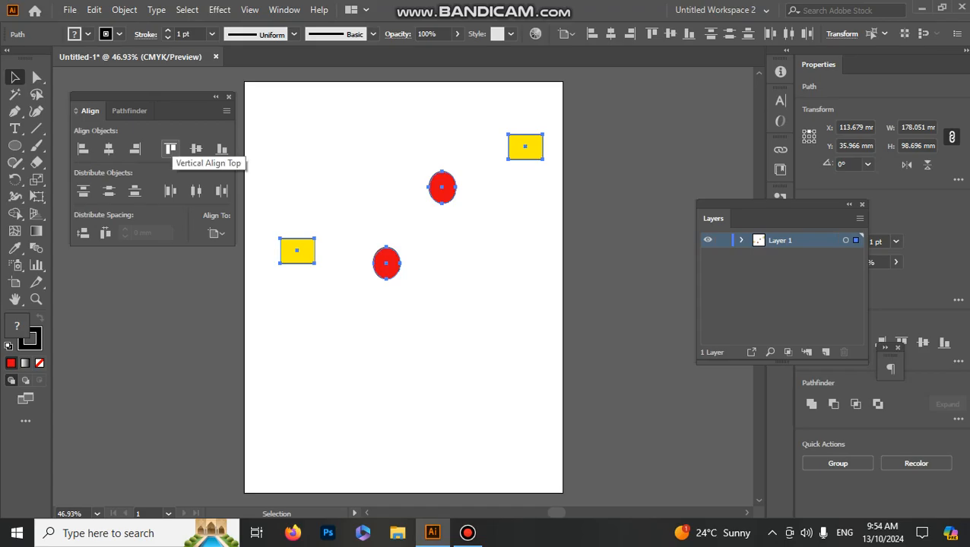
pyautogui.click(170, 149)
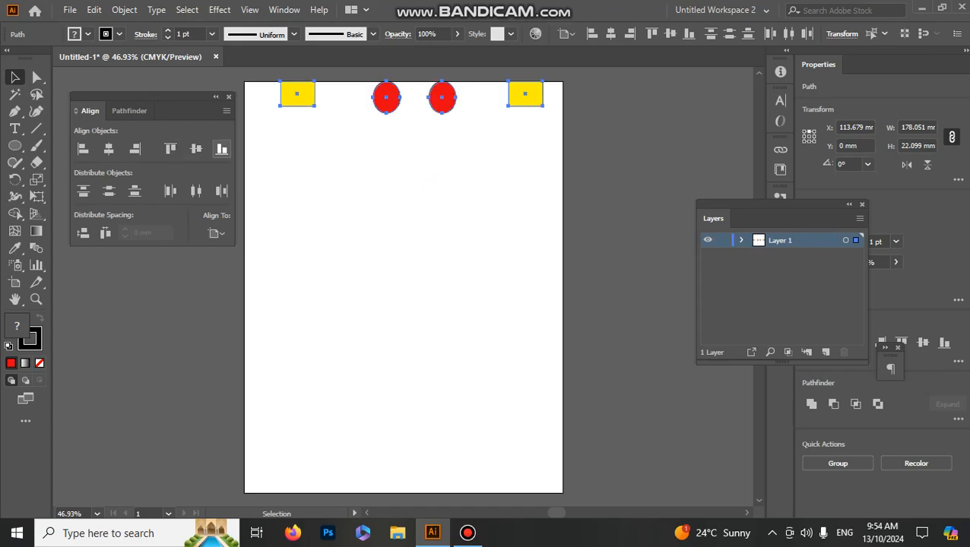
pyautogui.click(222, 149)
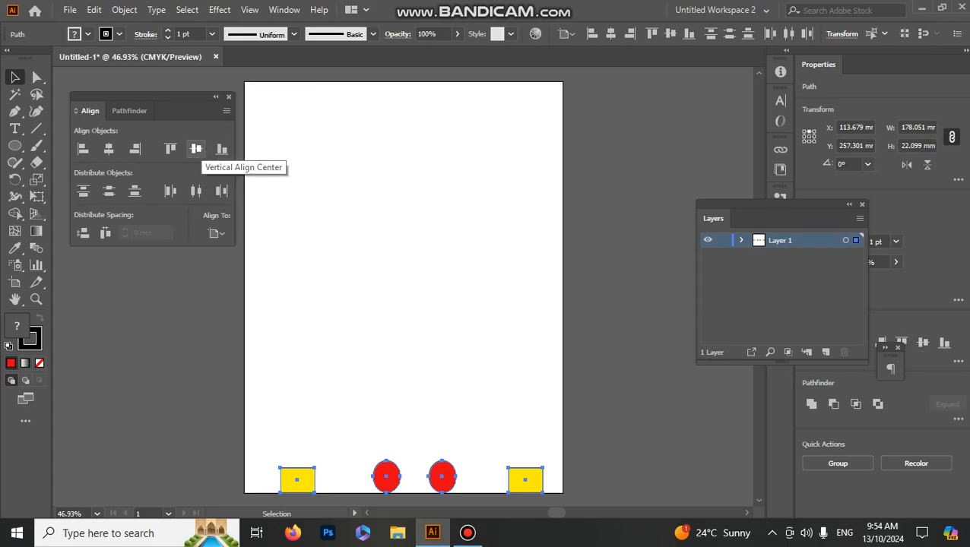
pyautogui.click(196, 149)
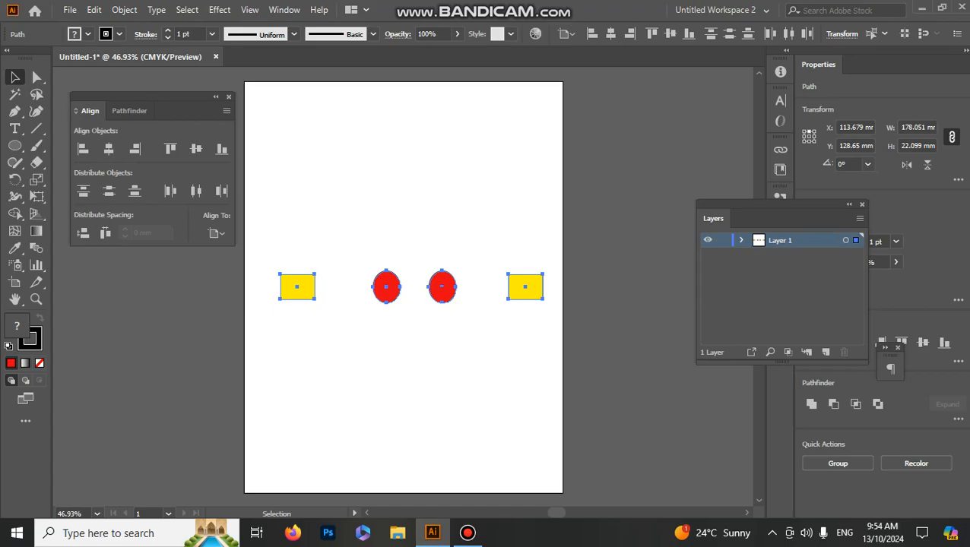
# Step: Scatter both ellipses and the right-hand rectangle over the artboard, and apply Vertical Distribute Space to all four shapes
pyautogui.hotkey('ctrl', 'shift', 'a')
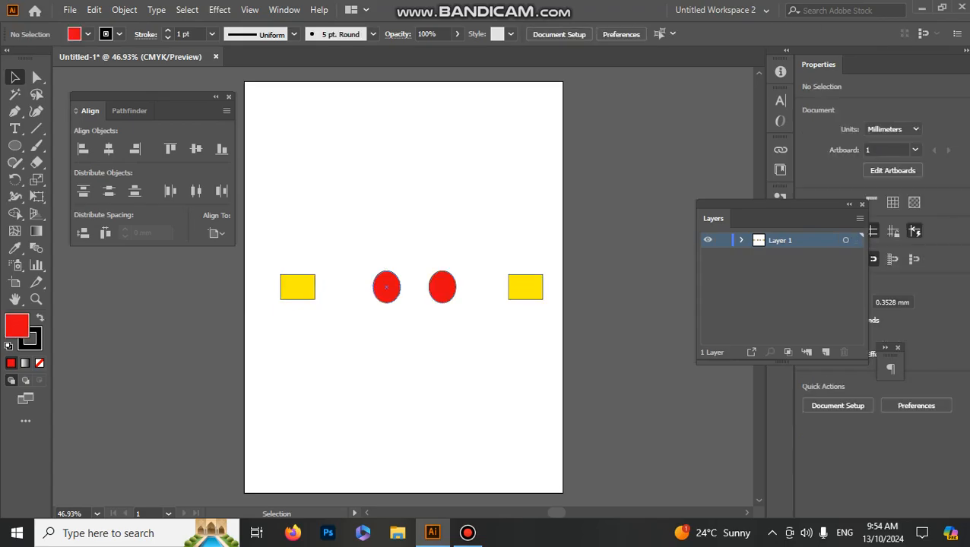
pyautogui.moveTo(397, 289); pyautogui.dragTo(376, 205)
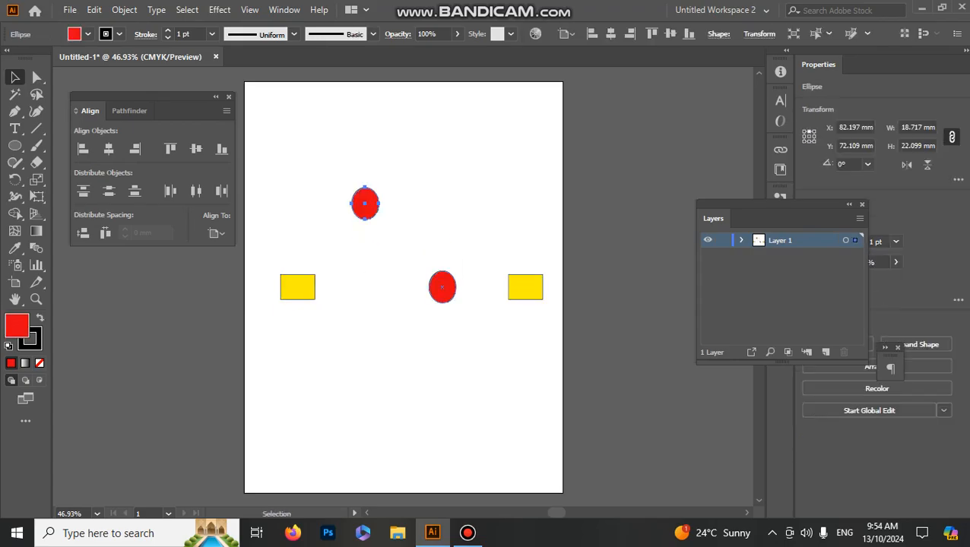
pyautogui.moveTo(442, 286); pyautogui.dragTo(417, 346)
pyautogui.click(526, 286)
pyautogui.moveTo(525, 287); pyautogui.dragTo(487, 179)
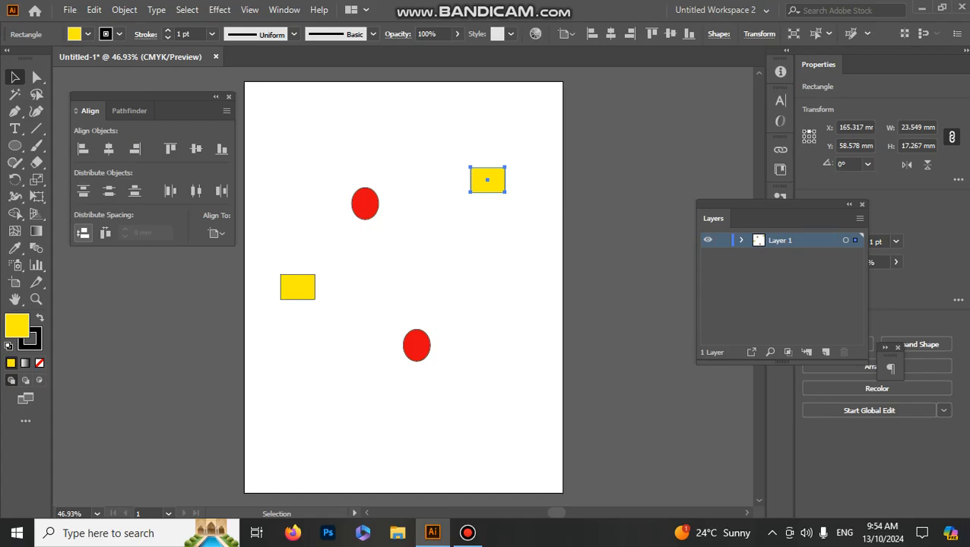
pyautogui.moveTo(327, 129); pyautogui.dragTo(534, 382)
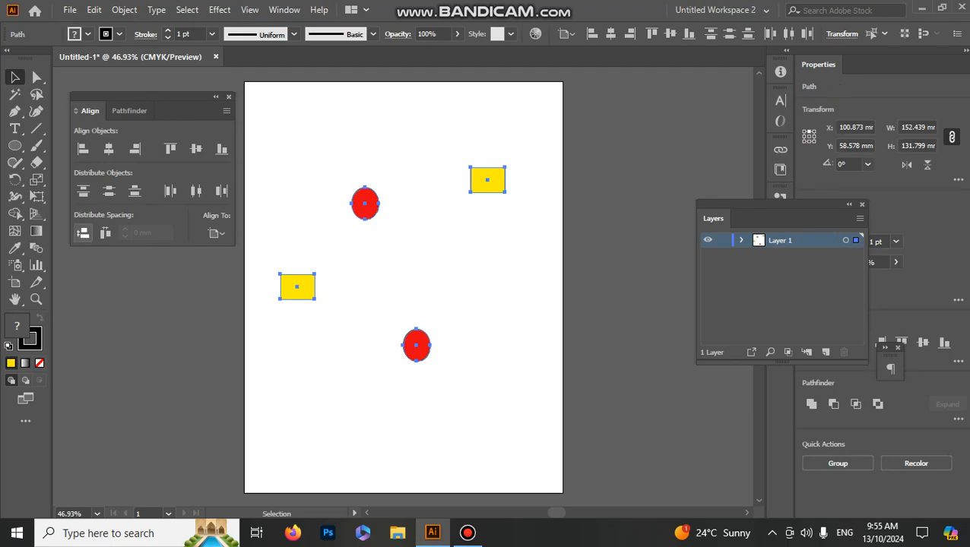
pyautogui.click(83, 233)
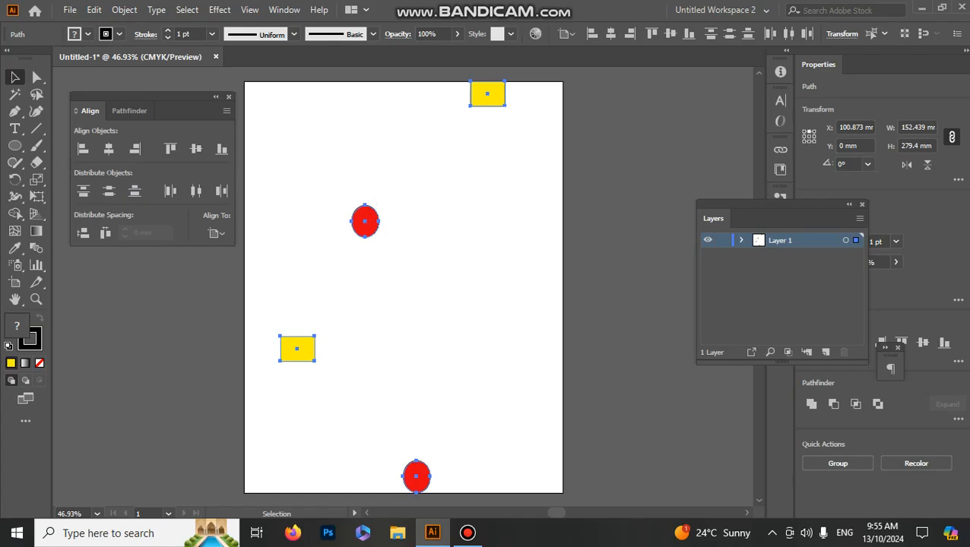
# Step: Move both rectangles toward the middle of the artboard, and try shifting the upper ellipse sideways before undoing that move
pyautogui.moveTo(398, 368); pyautogui.dragTo(414, 463)
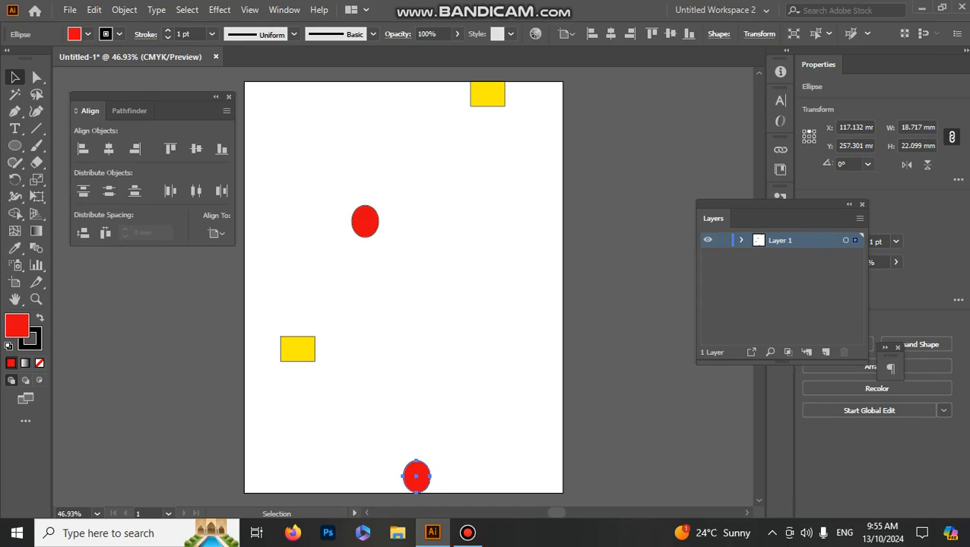
pyautogui.moveTo(297, 348); pyautogui.dragTo(382, 327)
pyautogui.moveTo(487, 95); pyautogui.dragTo(364, 141)
pyautogui.moveTo(352, 221); pyautogui.dragTo(431, 229)
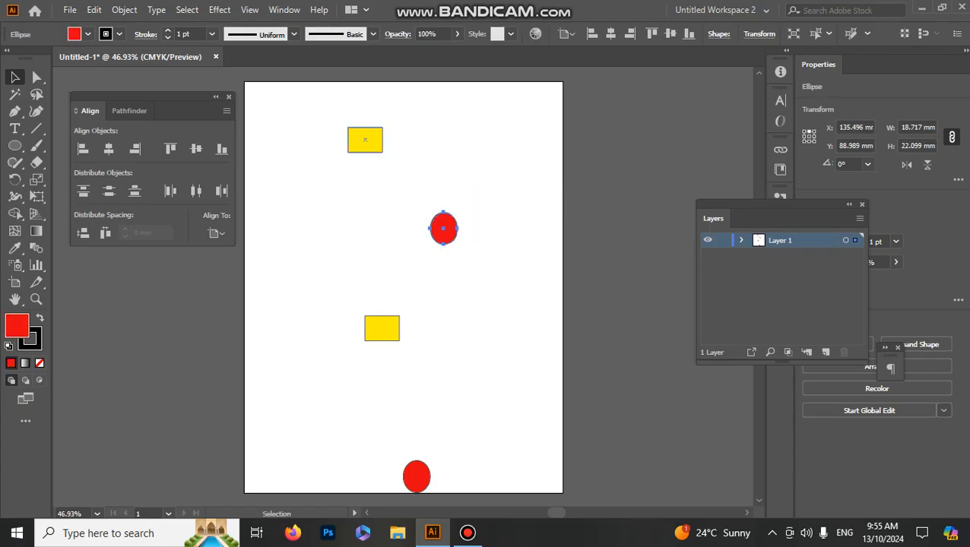
pyautogui.moveTo(530, 473); pyautogui.dragTo(306, 84)
pyautogui.hotkey('ctrl', 'z')
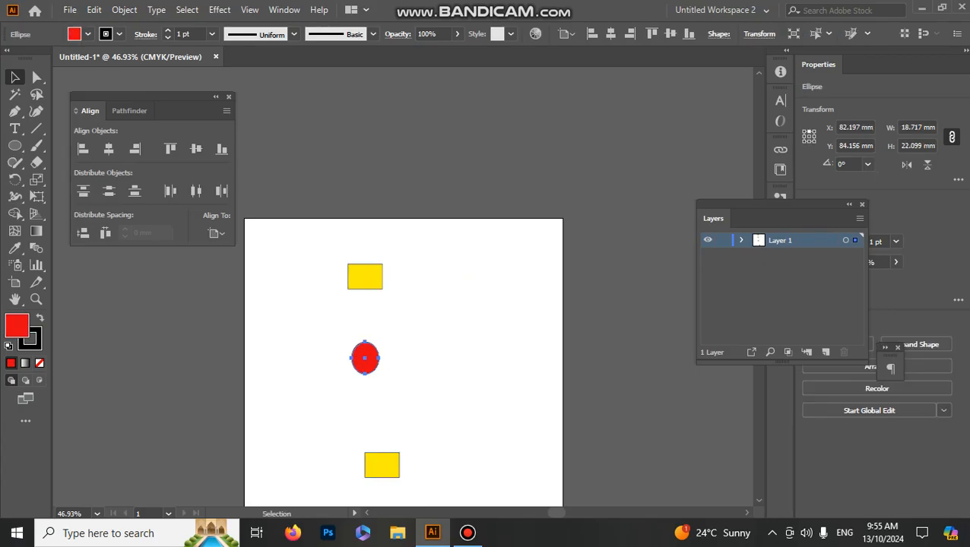
# Step: Select all four rearranged shapes and space them evenly from the artboard's top to its bottom with Vertical Distribute Space
pyautogui.scroll(-5, 403, 304)
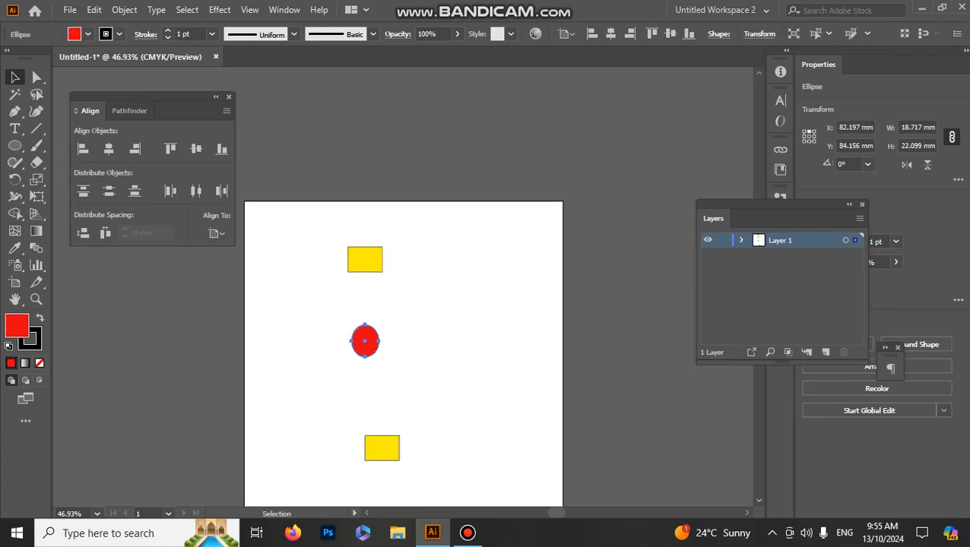
pyautogui.scroll(-1, 403, 304)
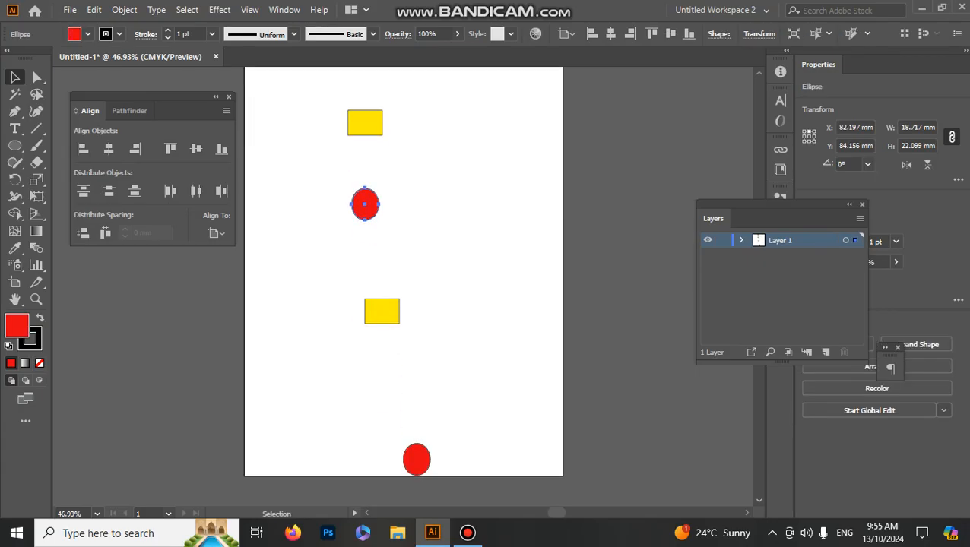
pyautogui.moveTo(285, 98); pyautogui.dragTo(495, 453)
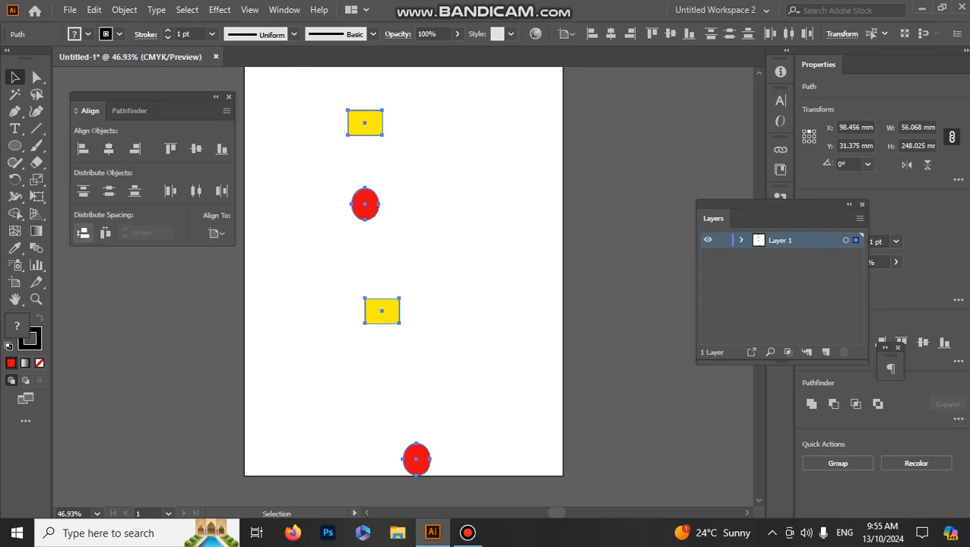
pyautogui.click(83, 233)
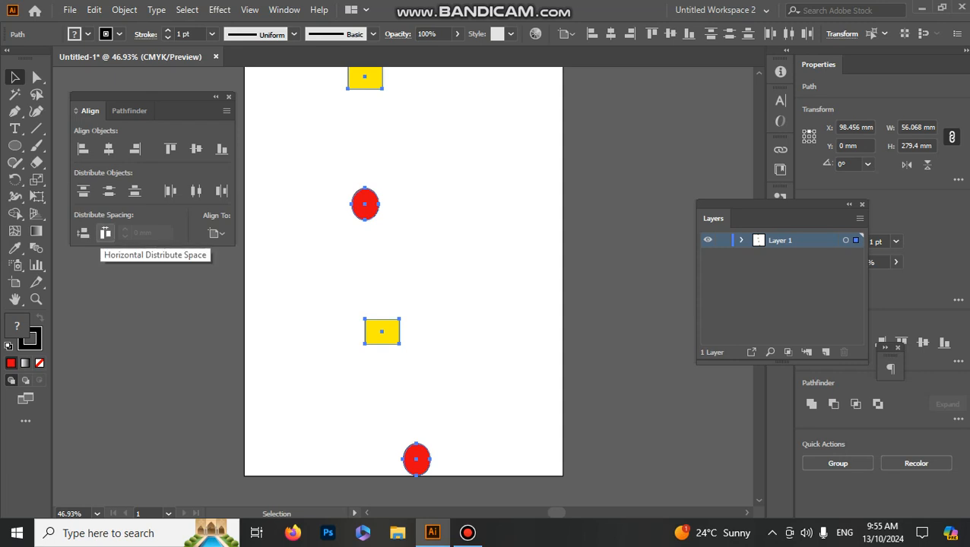
# Step: Try Horizontal Distribute Space on the four shapes and undo it
pyautogui.click(105, 233)
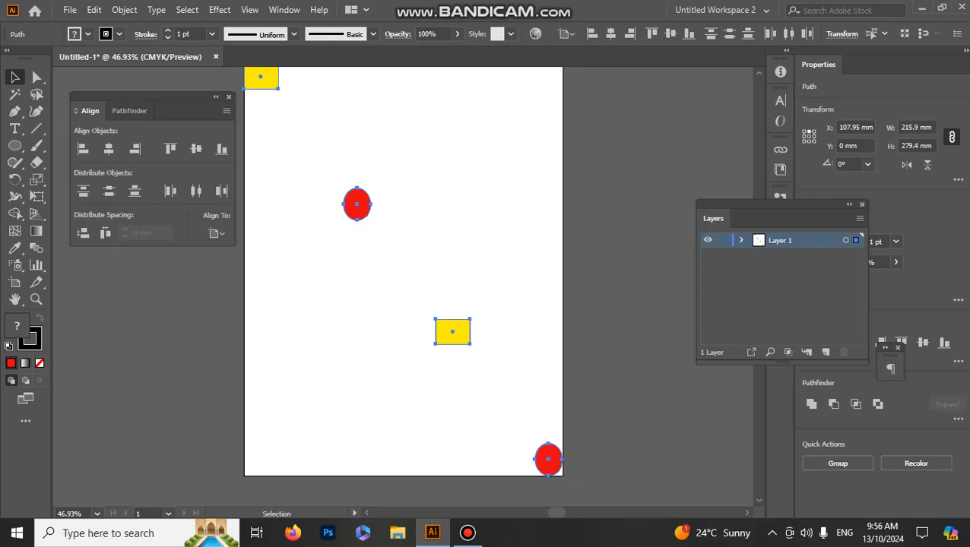
pyautogui.click(494, 396)
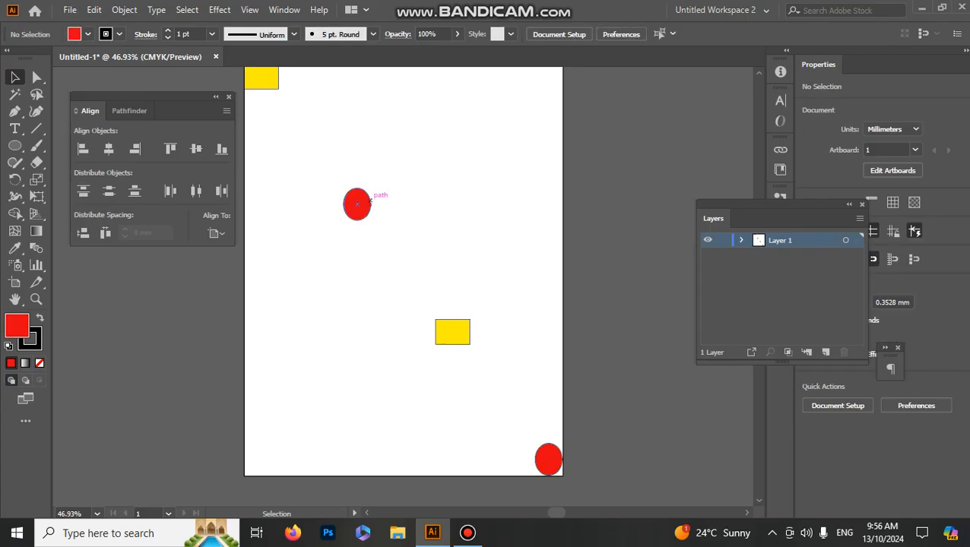
pyautogui.doubleClick(357, 204)
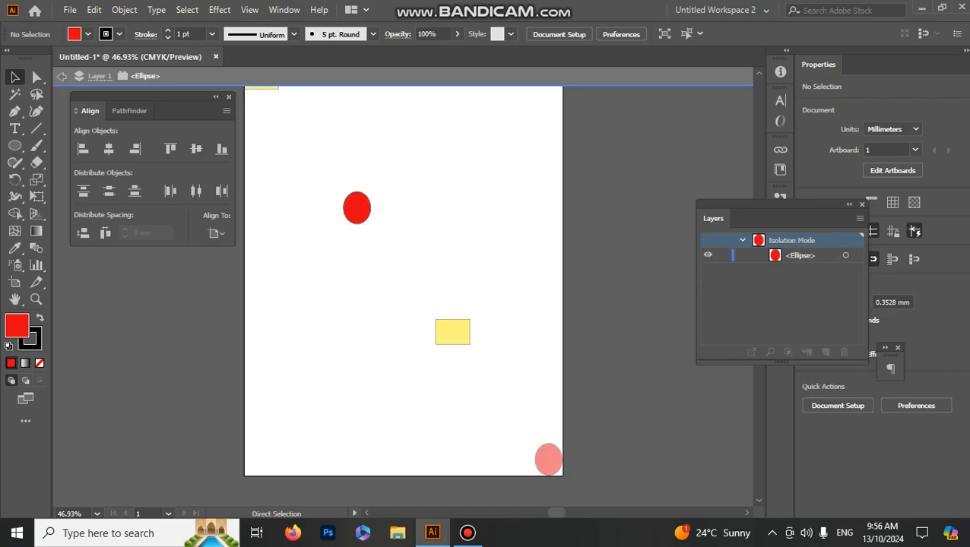
pyautogui.hotkey('ctrl', 'z')
# Step: Move the two rectangles and the lower ellipse so the four shapes descend diagonally across the artboard, and clear the selection
pyautogui.hotkey('ctrl', 'z')
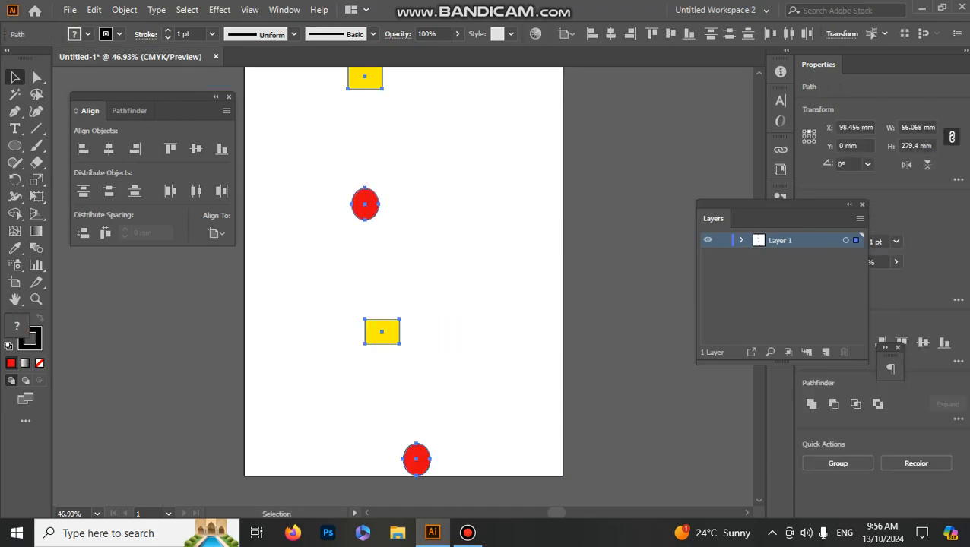
pyautogui.moveTo(371, 77); pyautogui.dragTo(406, 184)
pyautogui.hotkey('ctrl', 'z')
pyautogui.click(407, 183)
pyautogui.moveTo(372, 77); pyautogui.dragTo(349, 127)
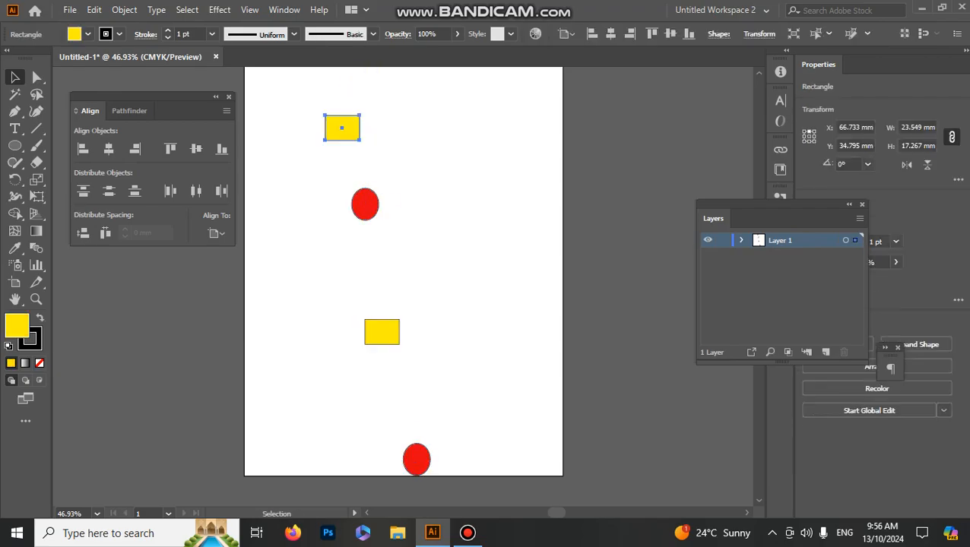
pyautogui.moveTo(382, 332); pyautogui.dragTo(416, 253)
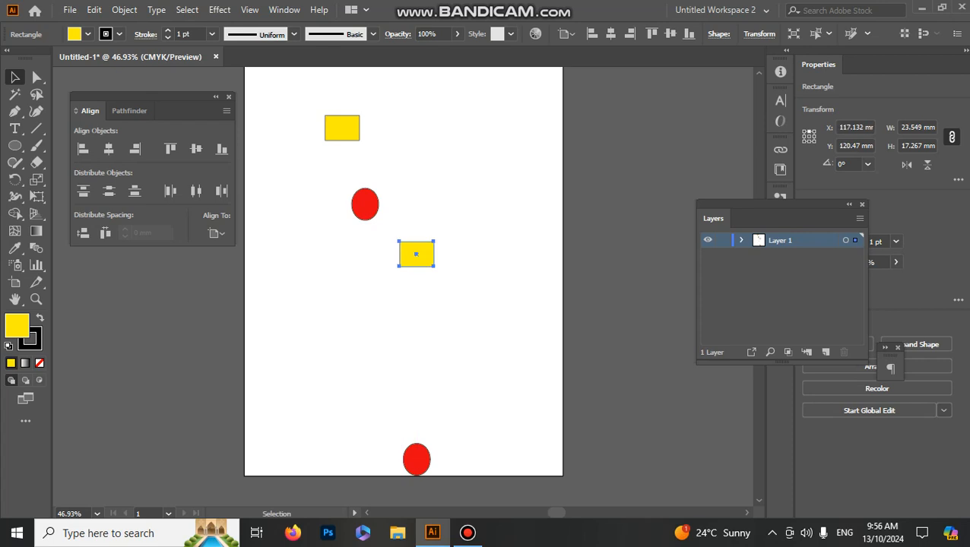
pyautogui.moveTo(417, 461); pyautogui.dragTo(492, 326)
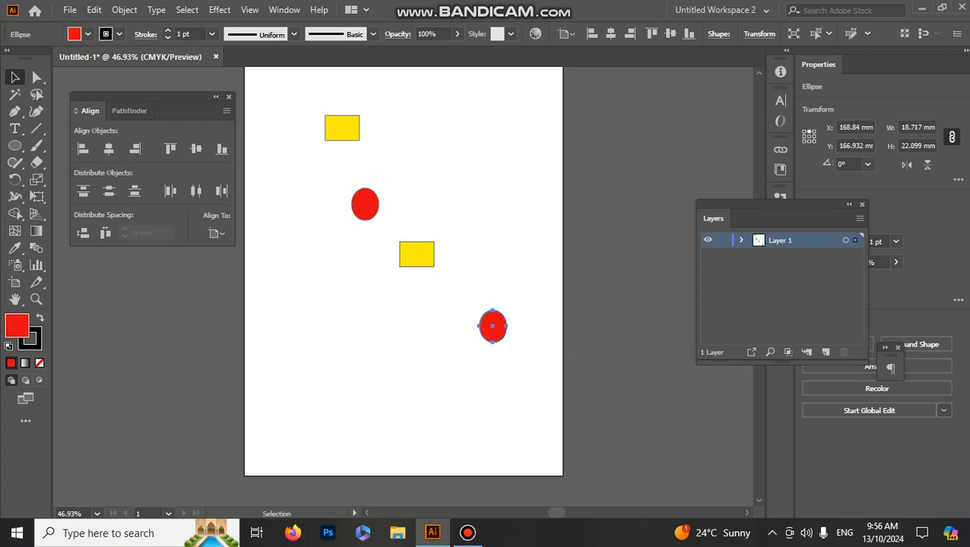
pyautogui.click(293, 95)
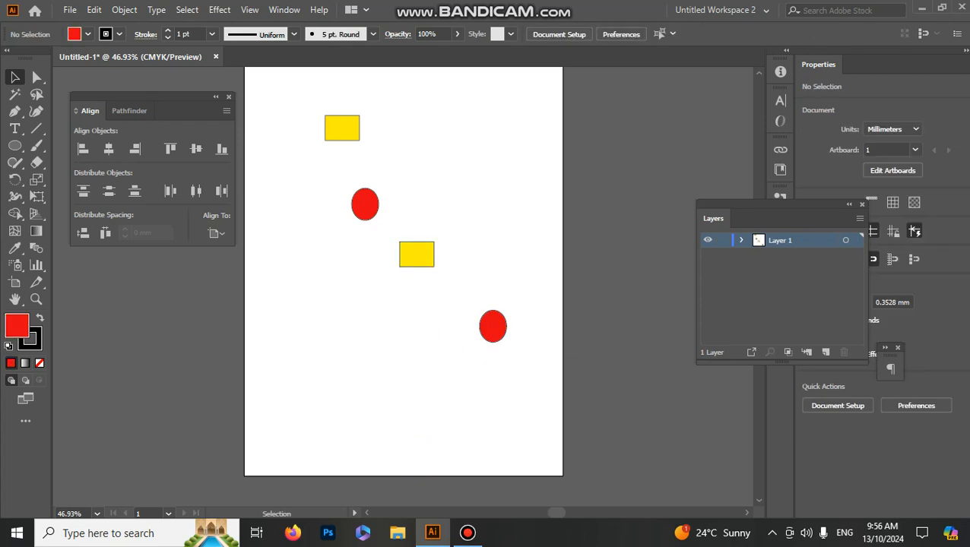
# Step: Select all four diagonally placed shapes and apply Horizontal Distribute Space relative to the artboard
pyautogui.doubleClick(492, 326)
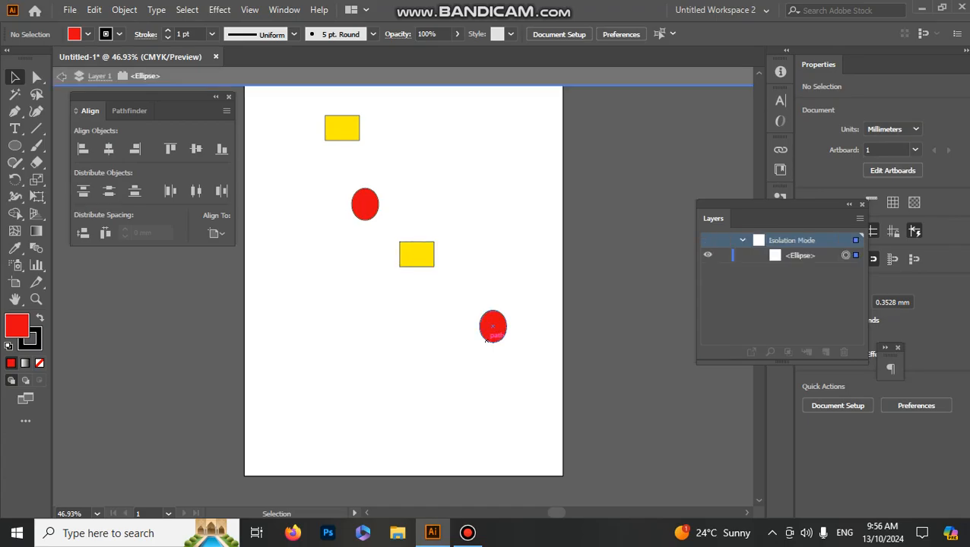
pyautogui.press('Escape')
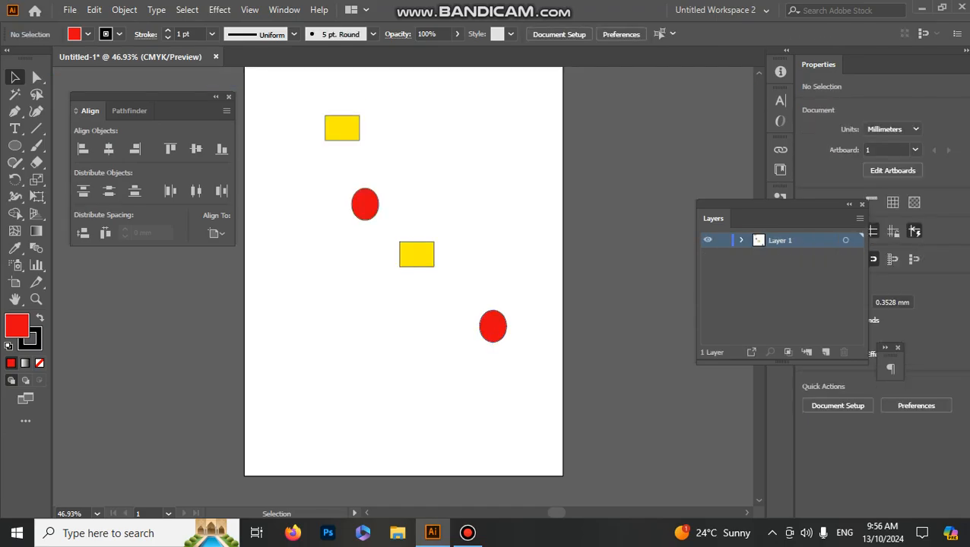
pyautogui.moveTo(290, 95); pyautogui.dragTo(518, 402)
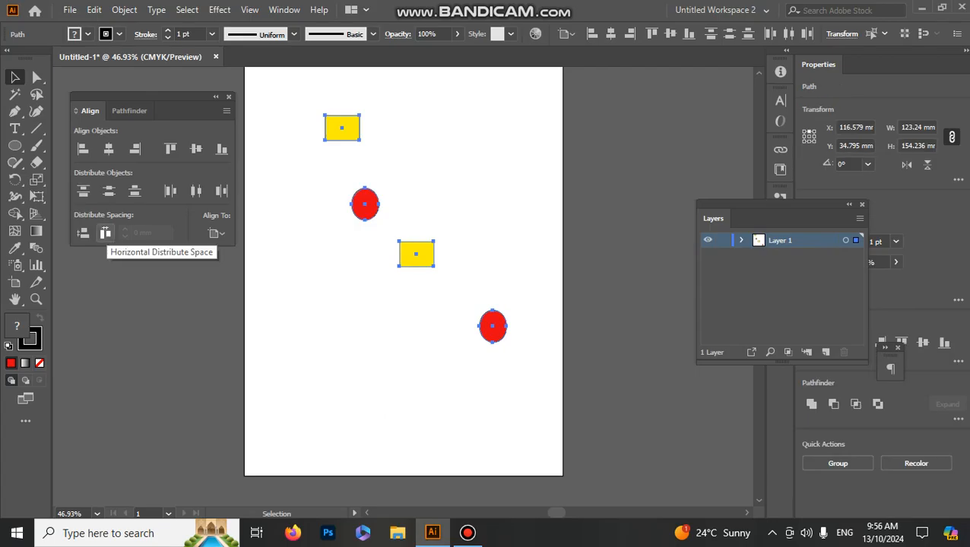
pyautogui.click(105, 233)
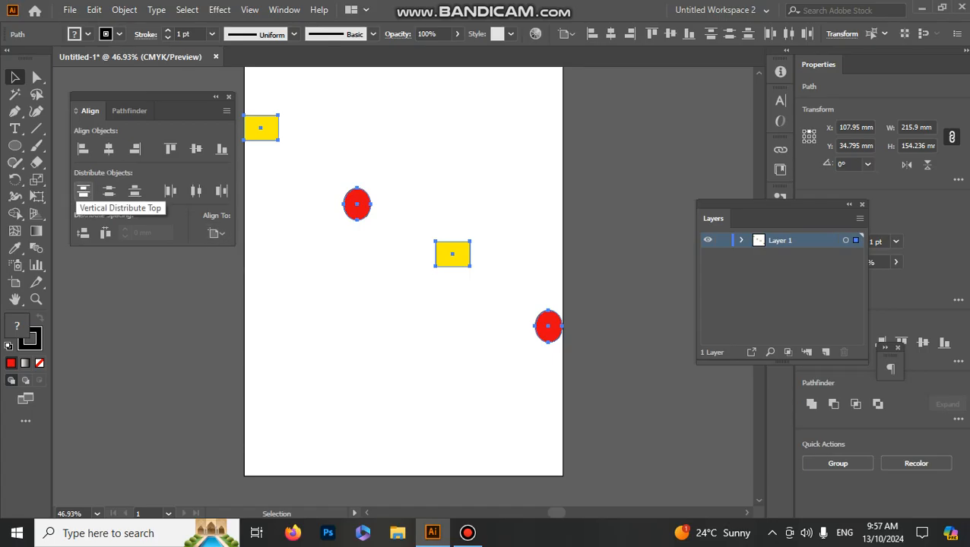
# Step: Apply Vertical Distribute Top, Center and finally Bottom to the four selected shapes
pyautogui.click(83, 191)
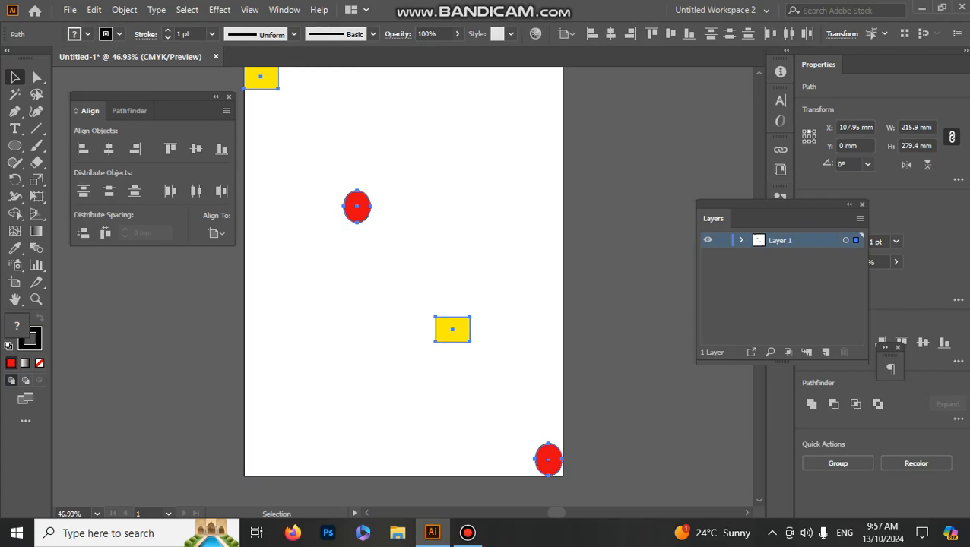
pyautogui.click(109, 191)
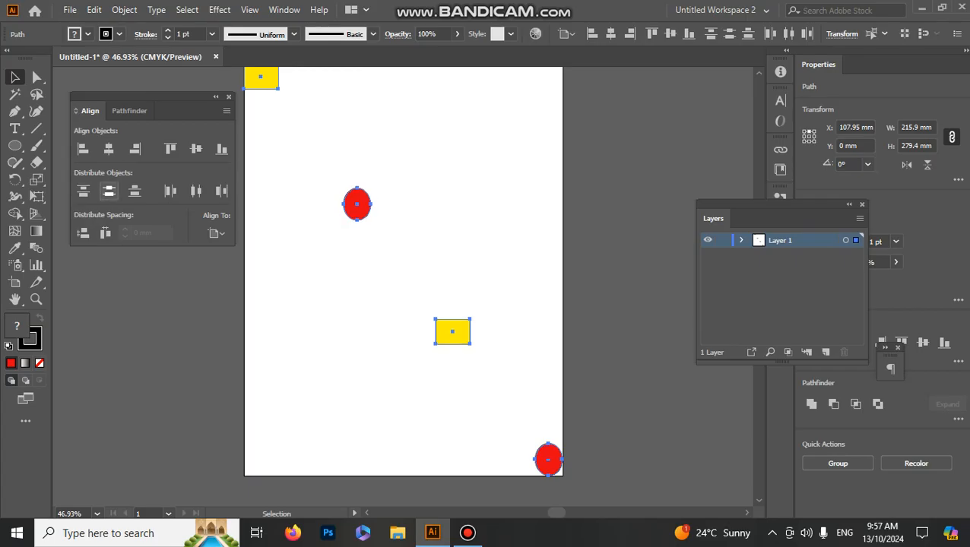
pyautogui.click(135, 190)
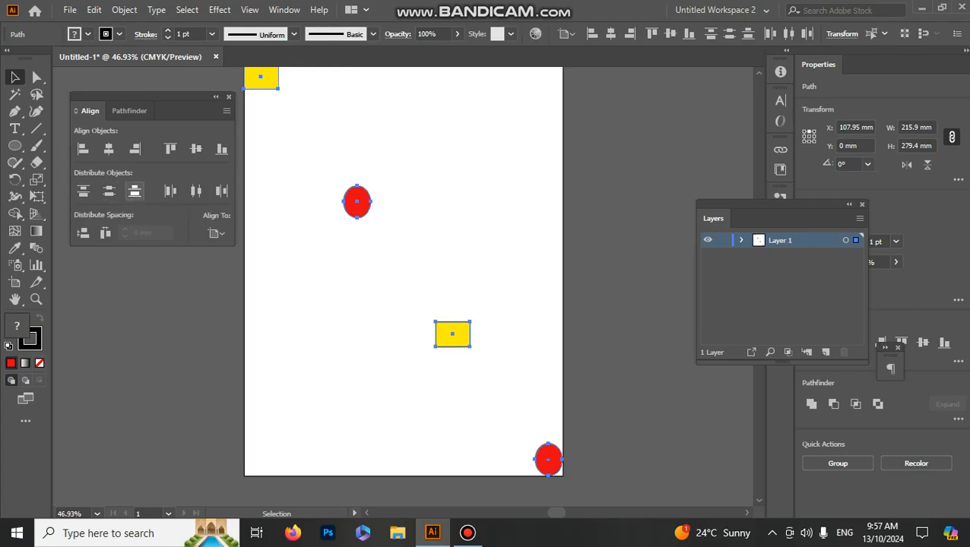
# Step: Apply Horizontal Distribute Left, Right and finally Center to the four selected shapes
pyautogui.click(171, 191)
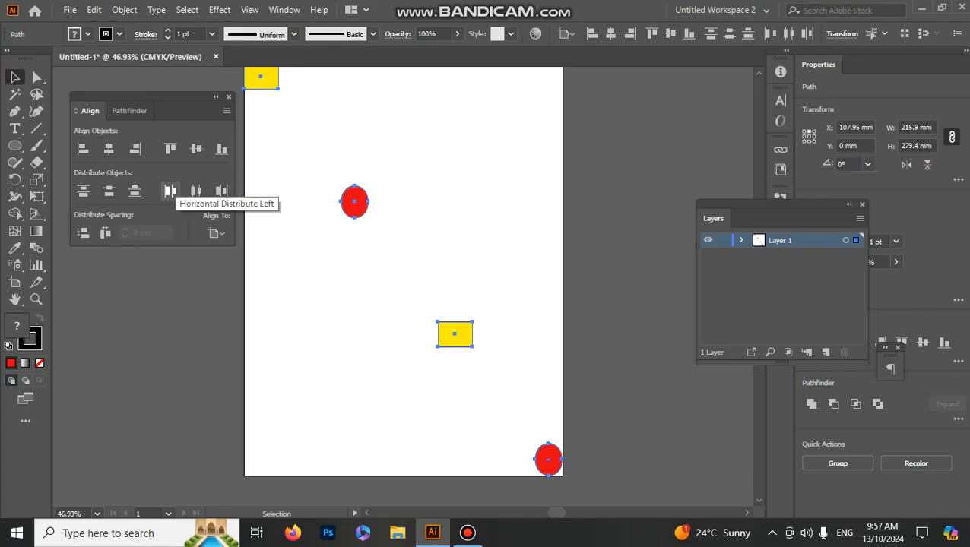
pyautogui.click(221, 191)
pyautogui.click(196, 191)
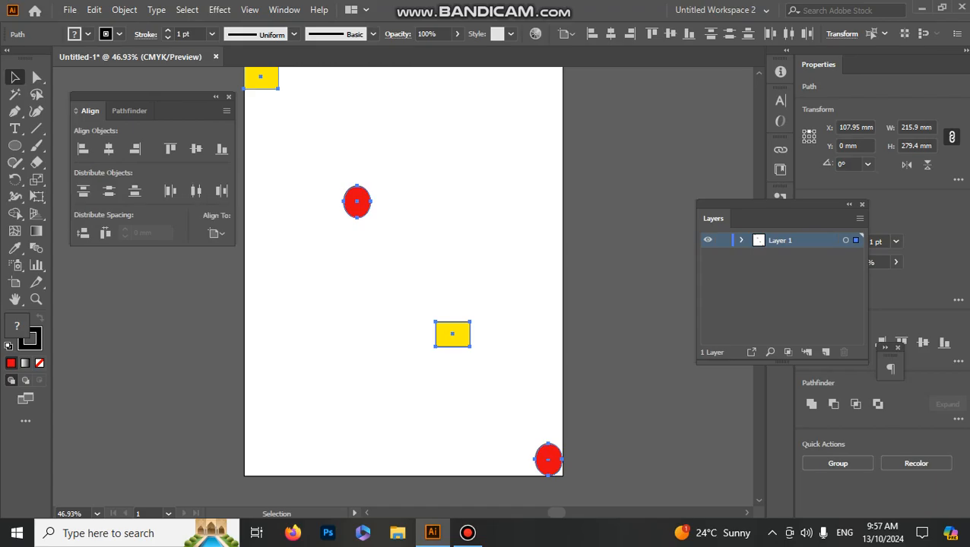
# Step: Gather both rectangles and the bottom ellipse loosely around the other ellipse in the artboard's upper half, and clear the selection
pyautogui.click(323, 285)
pyautogui.moveTo(272, 76); pyautogui.dragTo(333, 186)
pyautogui.moveTo(452, 334); pyautogui.dragTo(356, 257)
pyautogui.moveTo(548, 459); pyautogui.dragTo(398, 131)
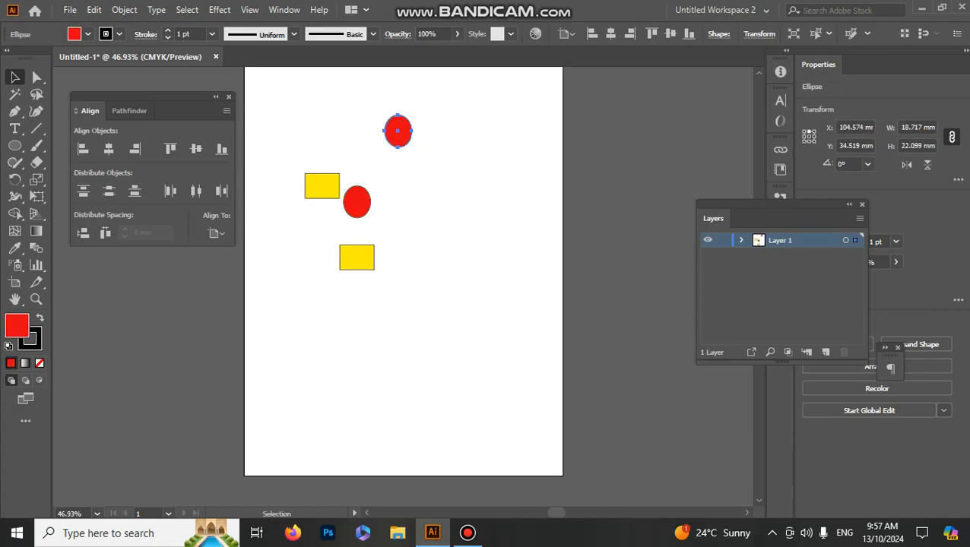
pyautogui.click(441, 206)
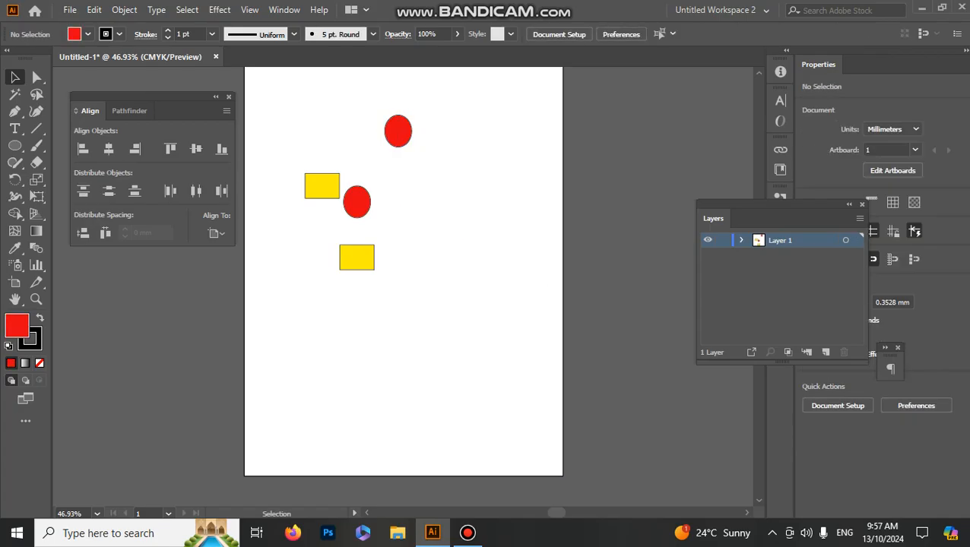
# Step: Check the Align To options with nothing selected and with the lower ellipse selected, keeping Align to Artboard, and clear the selection
pyautogui.click(216, 234)
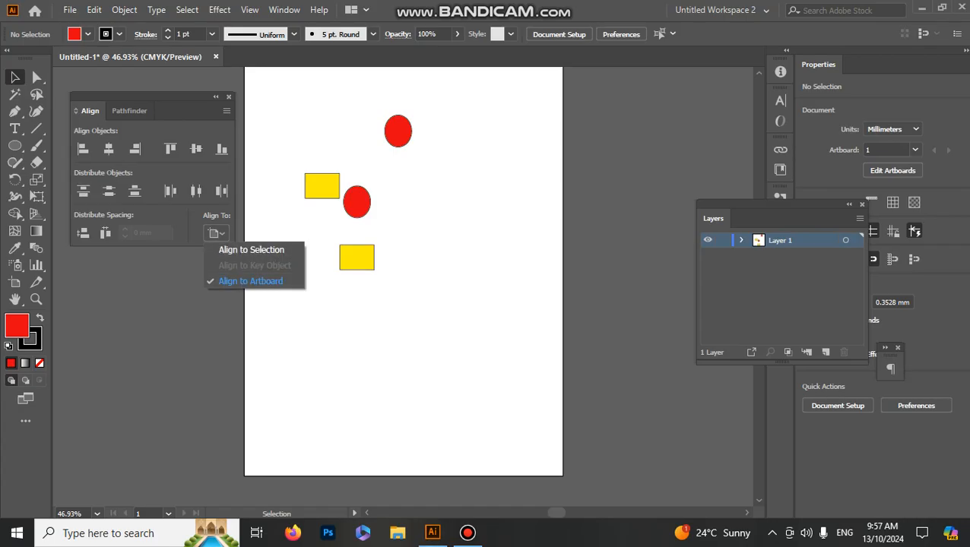
pyautogui.click(251, 281)
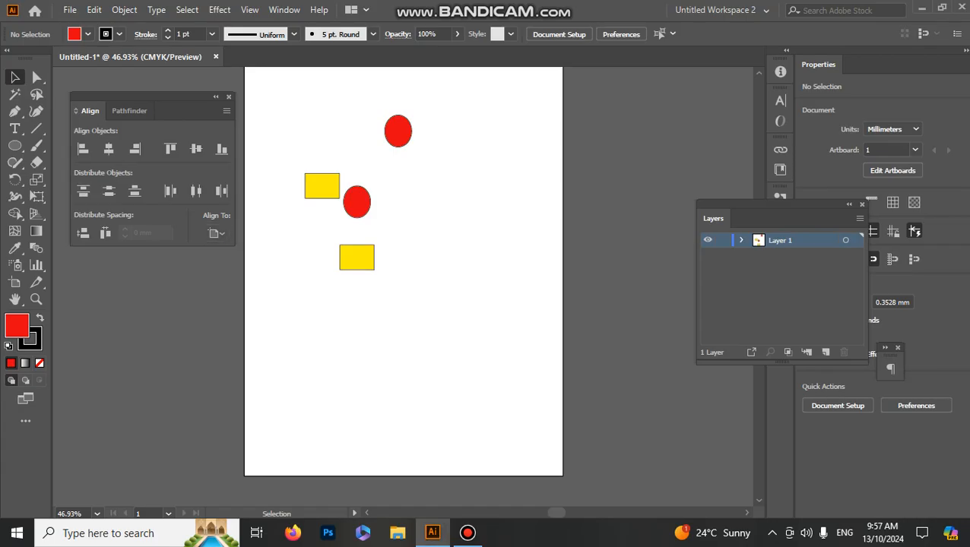
pyautogui.click(357, 201)
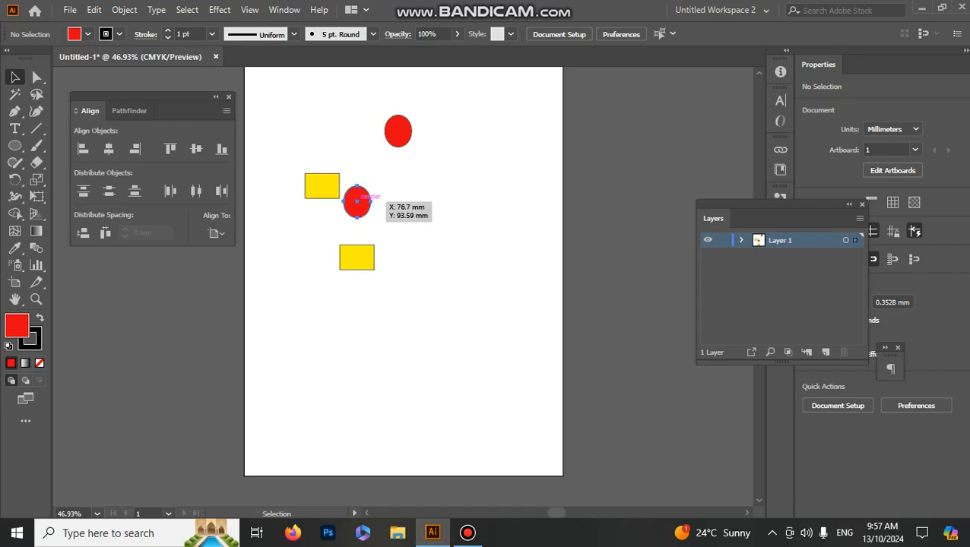
pyautogui.click(216, 233)
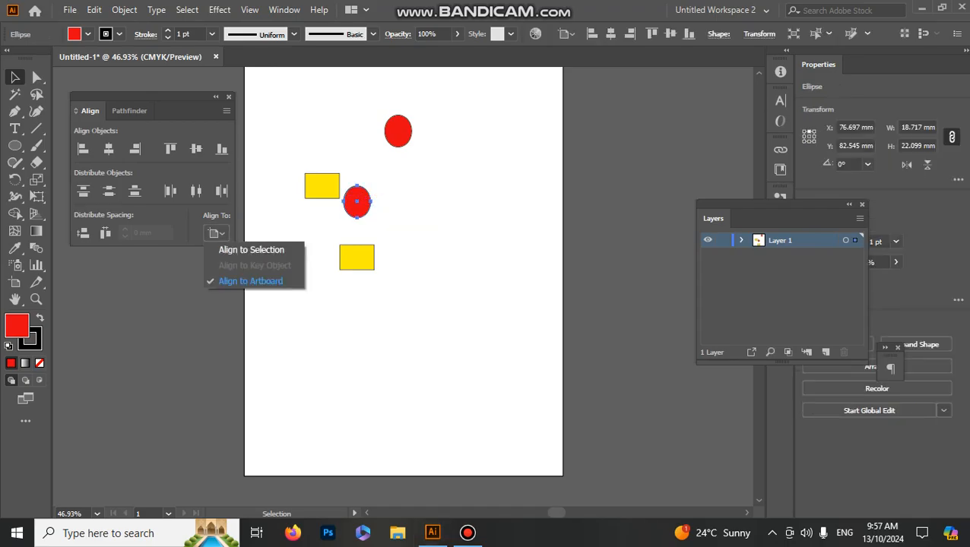
pyautogui.click(251, 281)
pyautogui.hotkey('ctrl', 'shift', 'a')
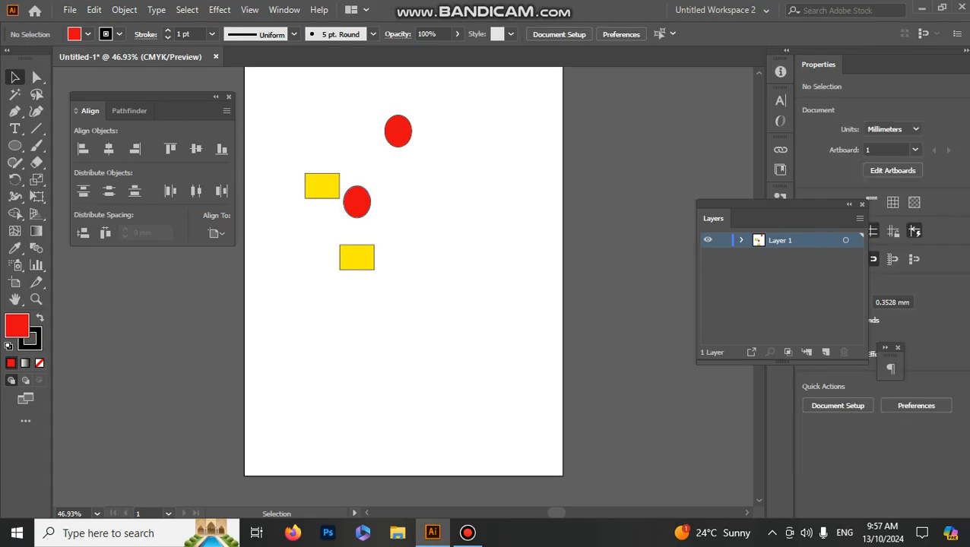
# Step: Select all four shapes, set Align to Key Object with the bottom rectangle as key, and apply Horizontal Align Left, Right and Center
pyautogui.moveTo(435, 313); pyautogui.dragTo(292, 103)
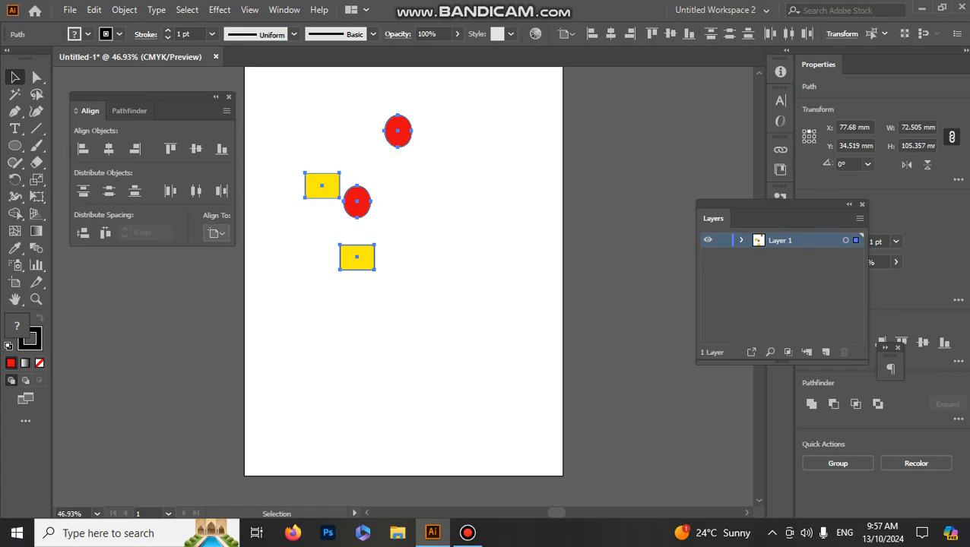
pyautogui.click(217, 233)
pyautogui.click(254, 265)
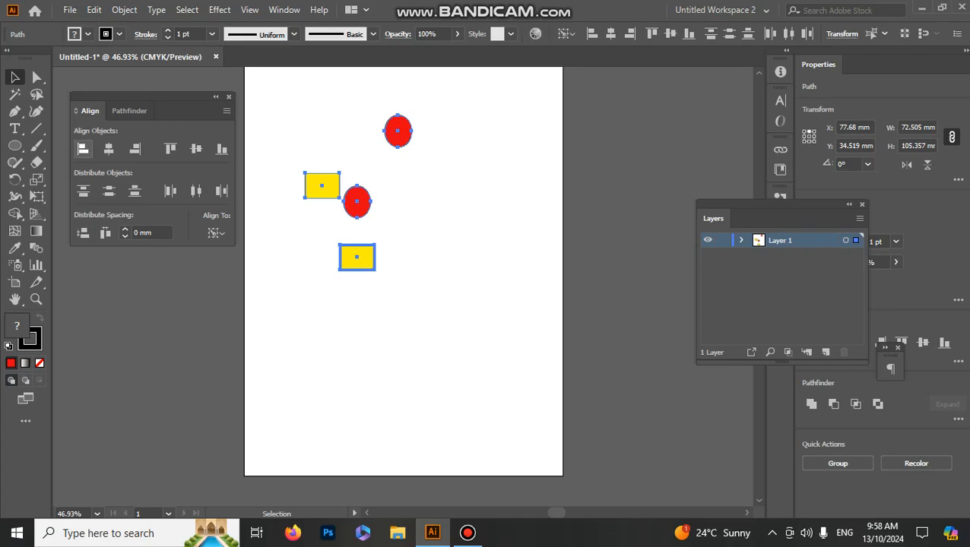
pyautogui.click(84, 149)
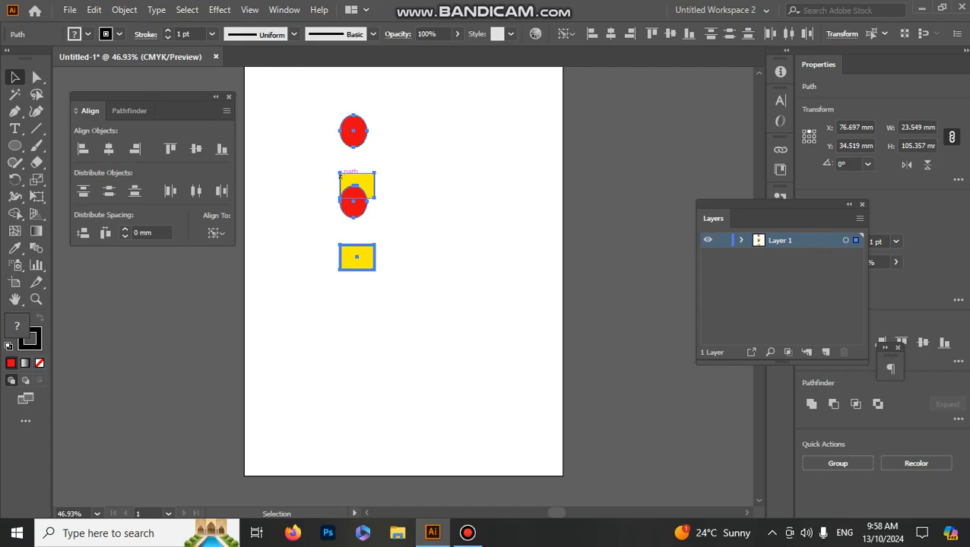
pyautogui.click(134, 149)
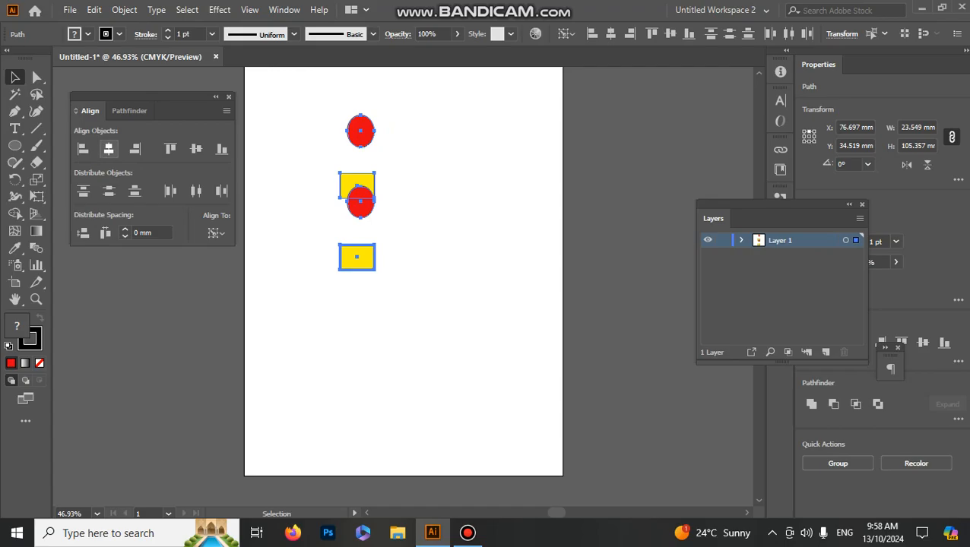
pyautogui.click(109, 149)
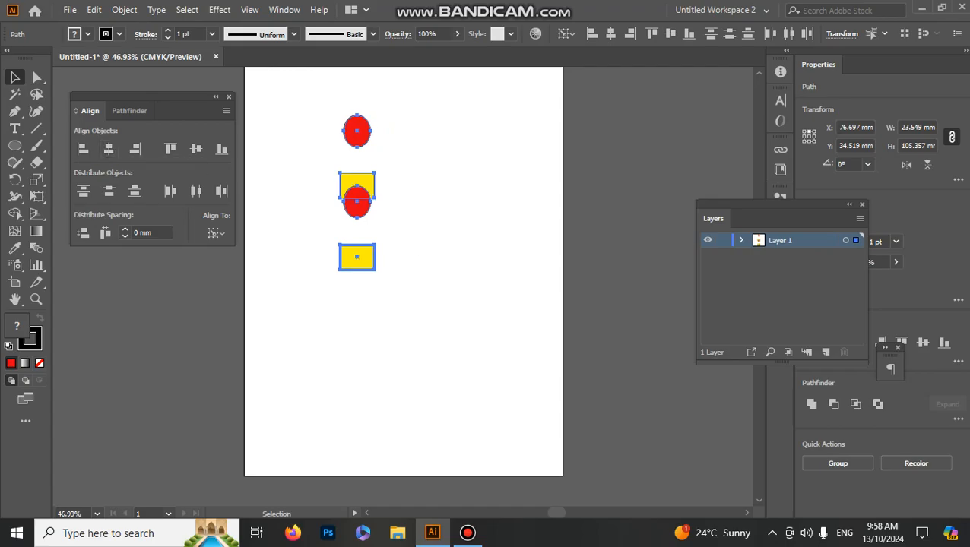
# Step: Apply Vertical Align Top, Center and Bottom to the shapes relative to the key rectangle
pyautogui.click(171, 149)
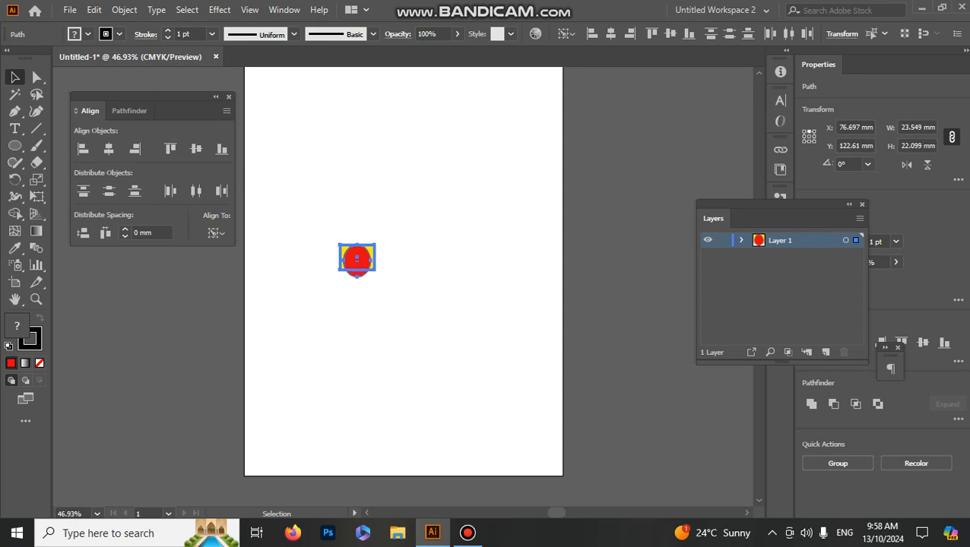
pyautogui.click(196, 149)
pyautogui.click(221, 149)
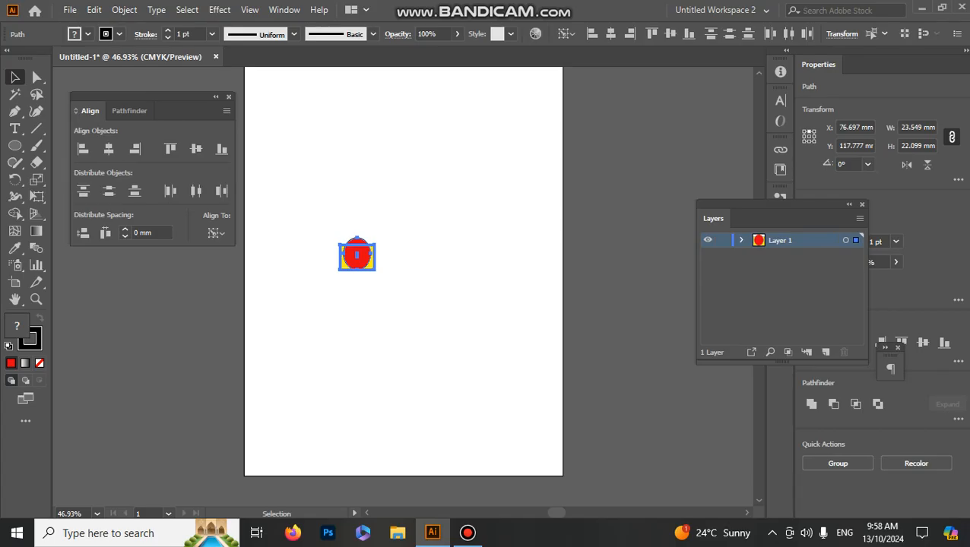
# Step: Undo all the key-object alignments back to the scattered layout and clear the selection
pyautogui.hotkey('ctrl', 'z')
pyautogui.hotkey('ctrl', 'z')
pyautogui.hotkey('ctrl', 'z')
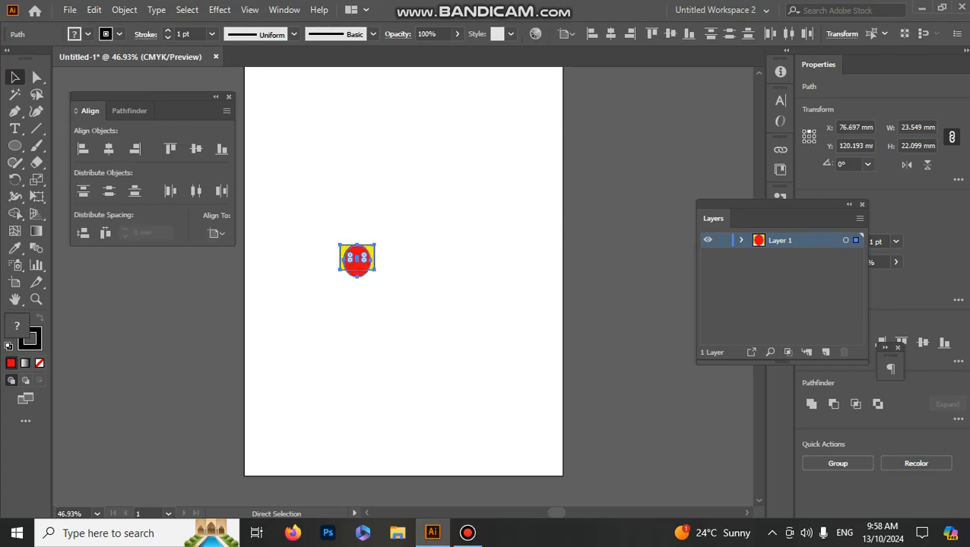
pyautogui.hotkey('ctrl', 'z')
pyautogui.hotkey('ctrl', 'z')
pyautogui.hotkey('ctrl', 'z')
pyautogui.hotkey('ctrl', 'z')
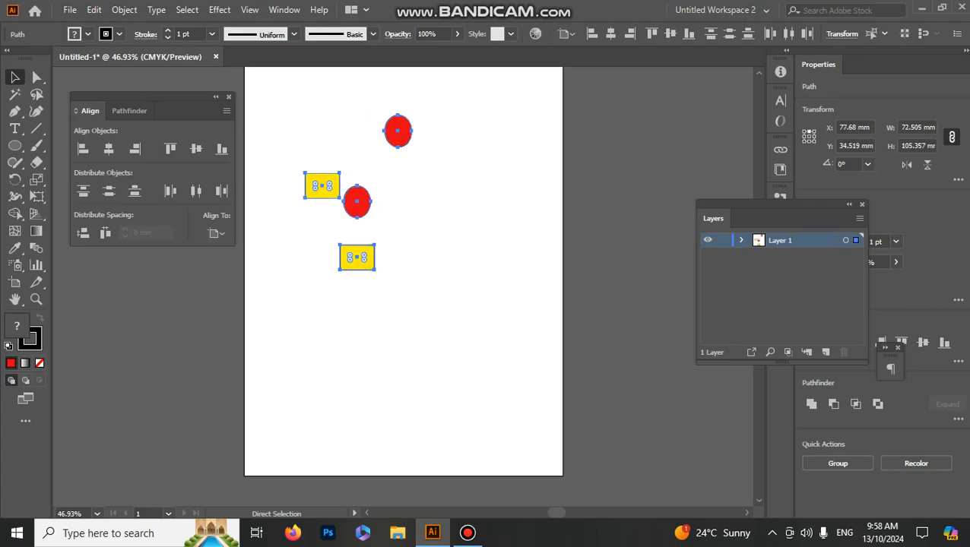
pyautogui.hotkey('ctrl', 'shift', 'a')
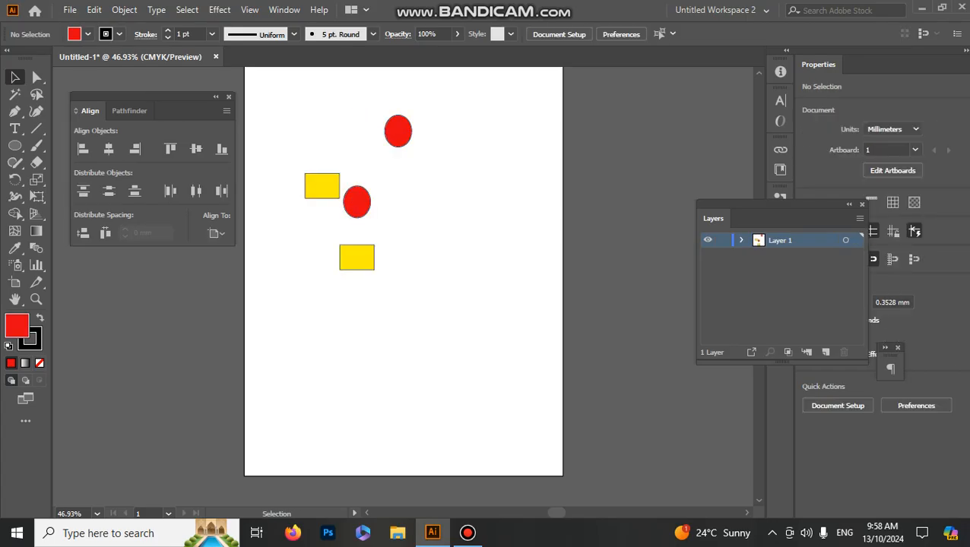
# Step: Set Align To to Align to Selection and select all four scattered shapes
pyautogui.click(216, 234)
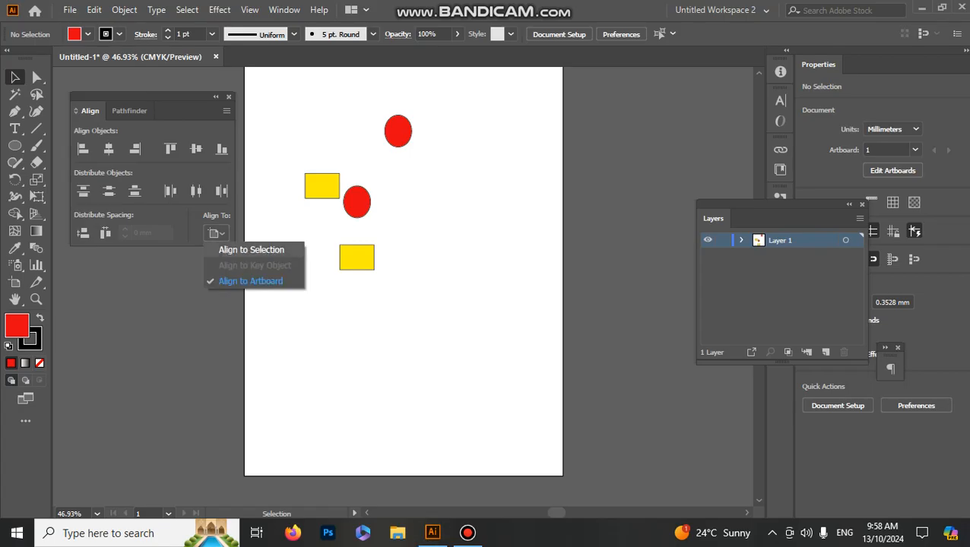
pyautogui.click(251, 250)
pyautogui.moveTo(292, 93); pyautogui.dragTo(463, 316)
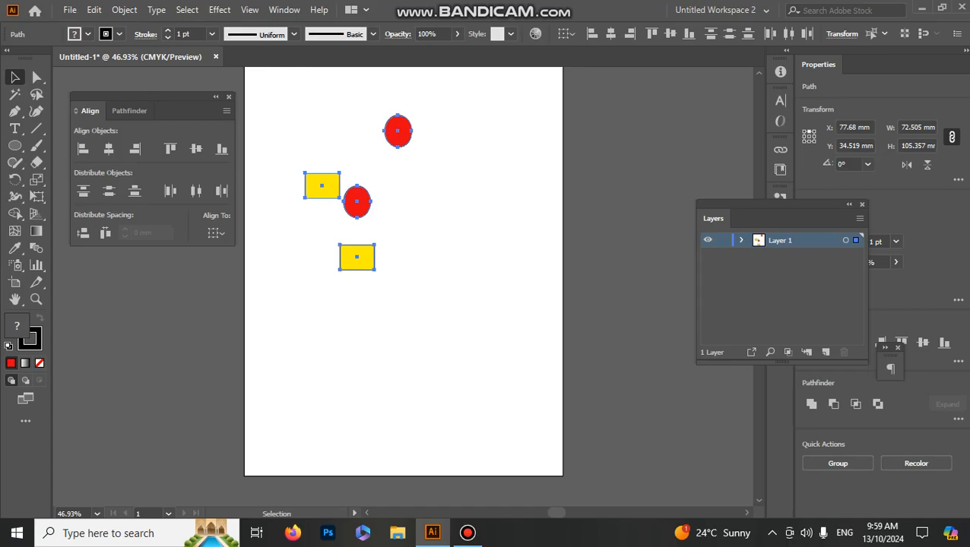
pyautogui.click(217, 232)
pyautogui.click(228, 251)
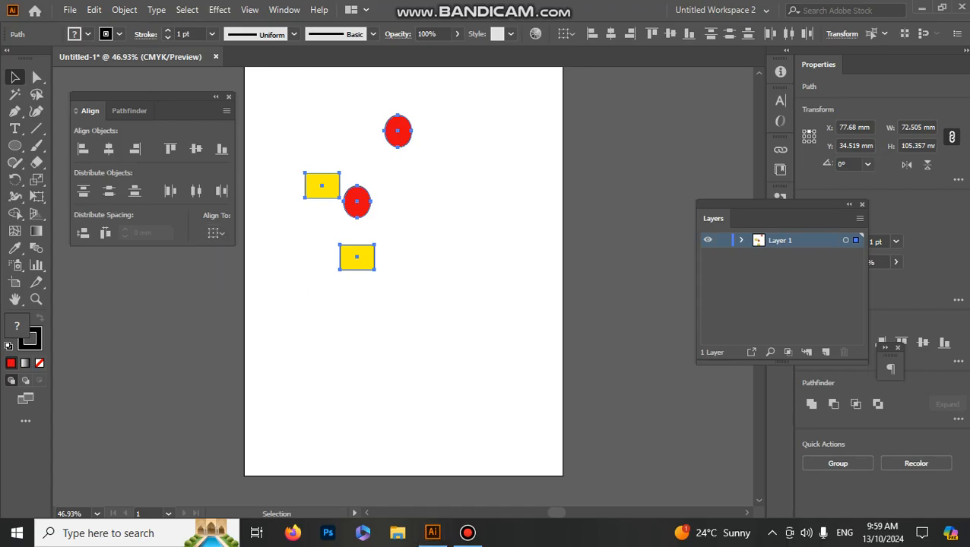
# Step: Try Horizontal Align Left, Right and Center on the four shapes relative to the selection, and undo all three alignments
pyautogui.click(84, 149)
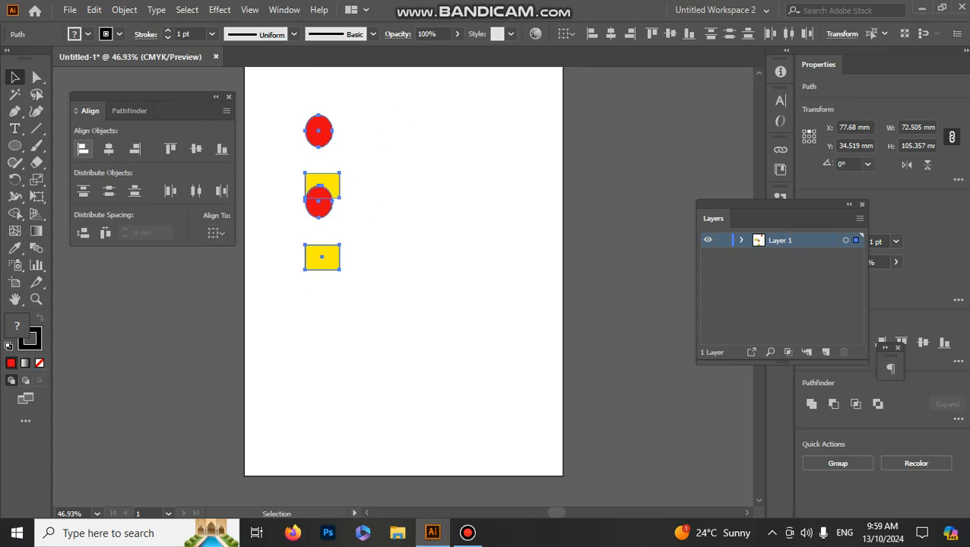
pyautogui.click(135, 149)
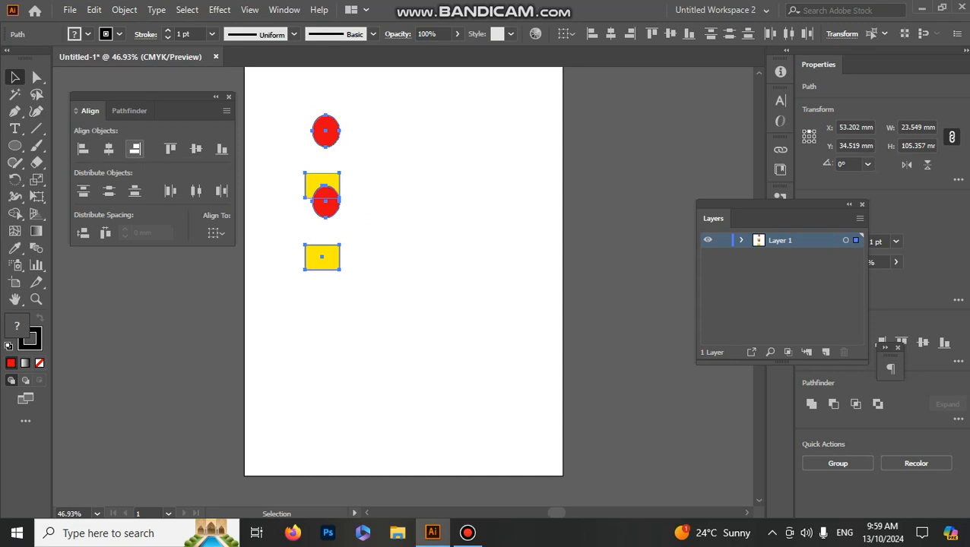
pyautogui.click(109, 149)
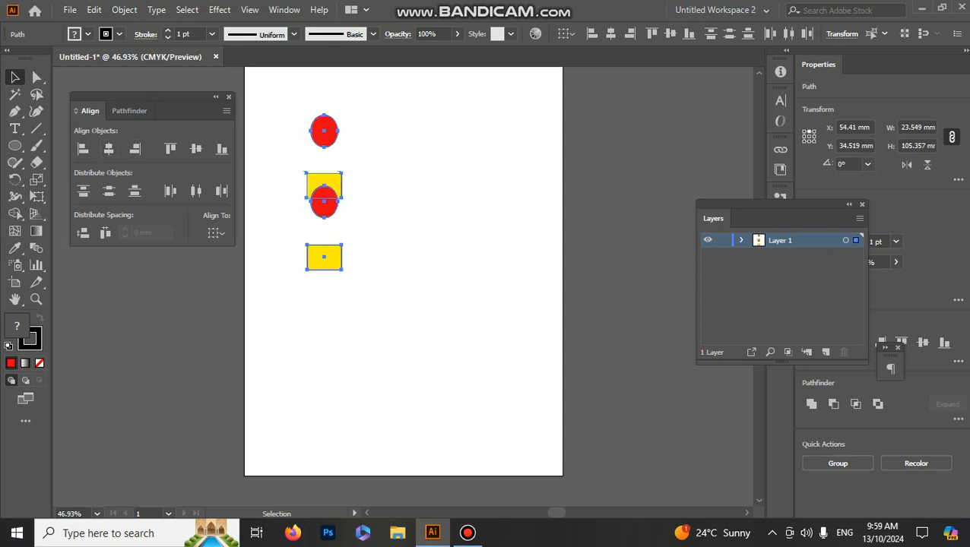
pyautogui.hotkey('ctrl', 'z')
pyautogui.hotkey('ctrl', 'z')
pyautogui.hotkey('ctrl', 'z')
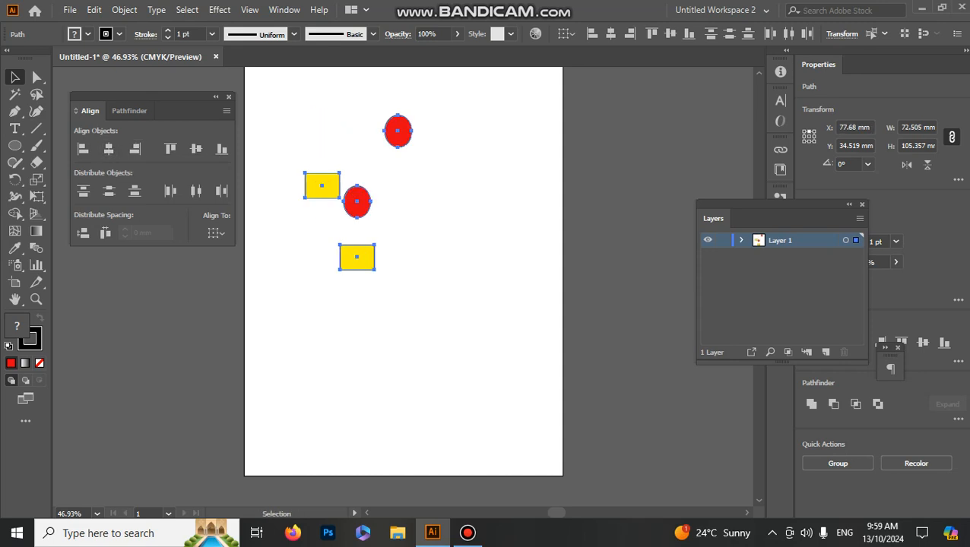
# Step: Try Horizontal Align Left and Center on the four shapes again, undo both alignments and clear the selection
pyautogui.moveTo(248, 93); pyautogui.dragTo(485, 272)
pyautogui.click(83, 149)
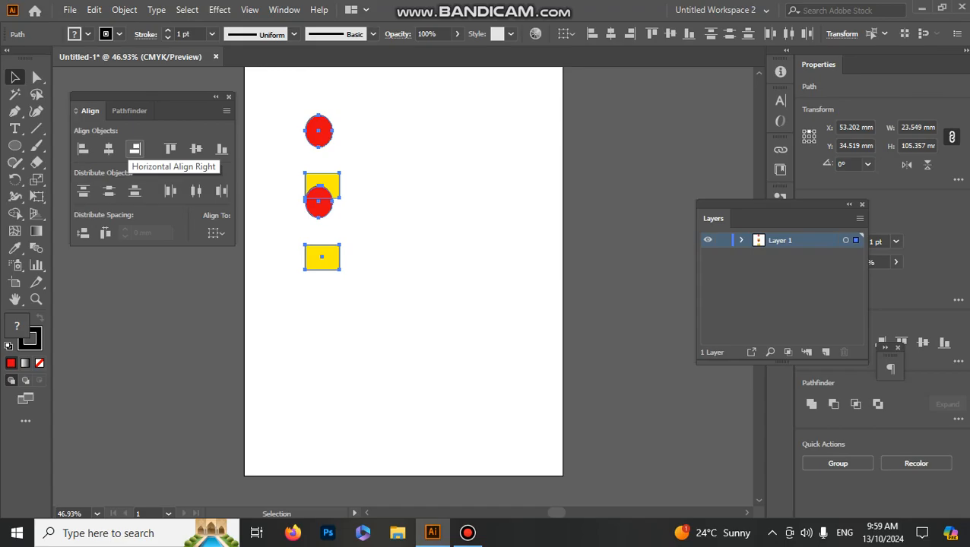
pyautogui.click(108, 149)
pyautogui.click(108, 149)
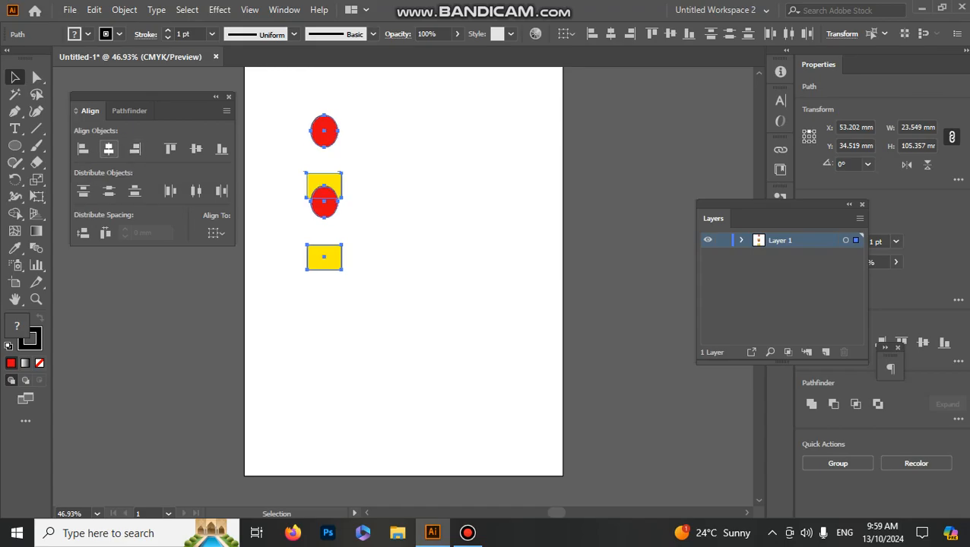
pyautogui.hotkey('ctrl', 'z')
pyautogui.hotkey('ctrl', 'z')
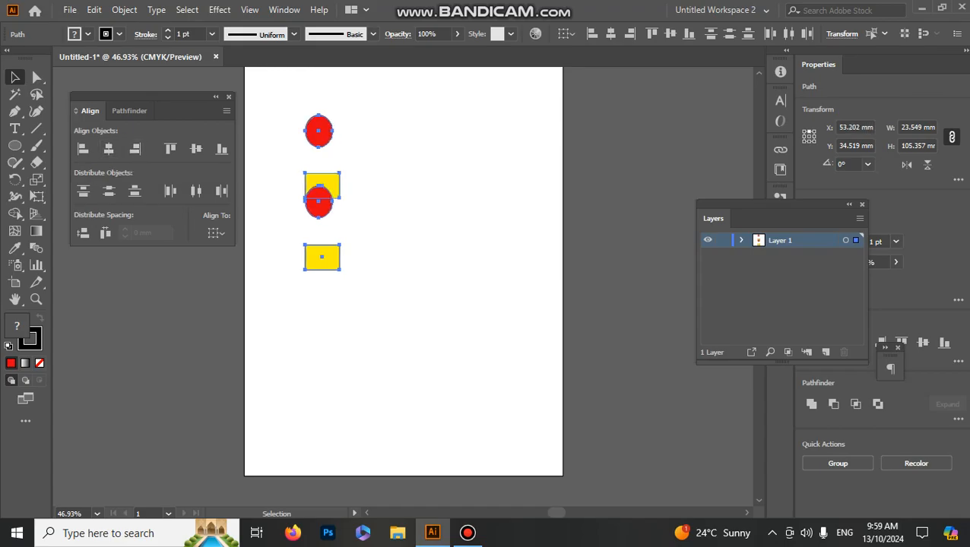
pyautogui.hotkey('ctrl', 'z')
pyautogui.hotkey('ctrl', 'shift', 'a')
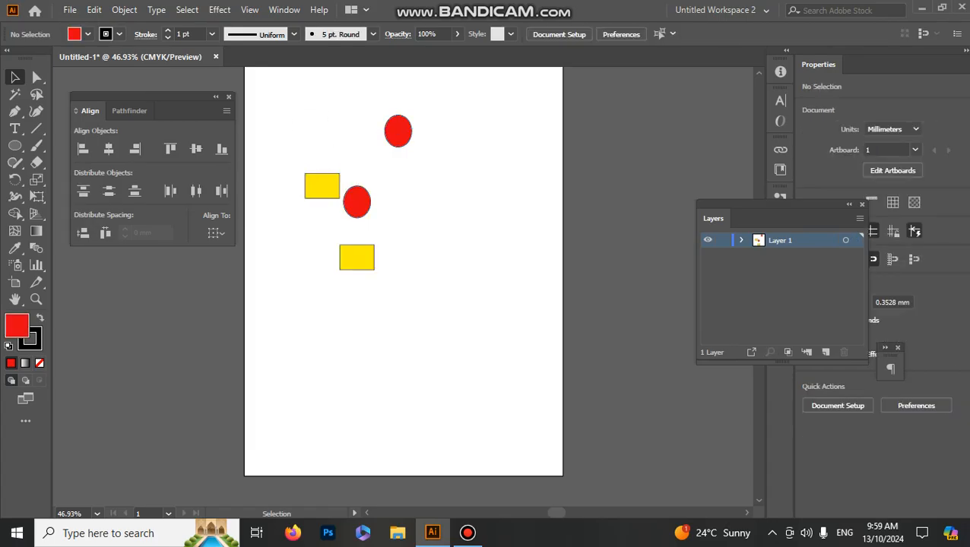
# Step: Select all four shapes with Align to Selection active and apply Horizontal Align Left, Right and finally Center
pyautogui.moveTo(435, 304); pyautogui.dragTo(293, 91)
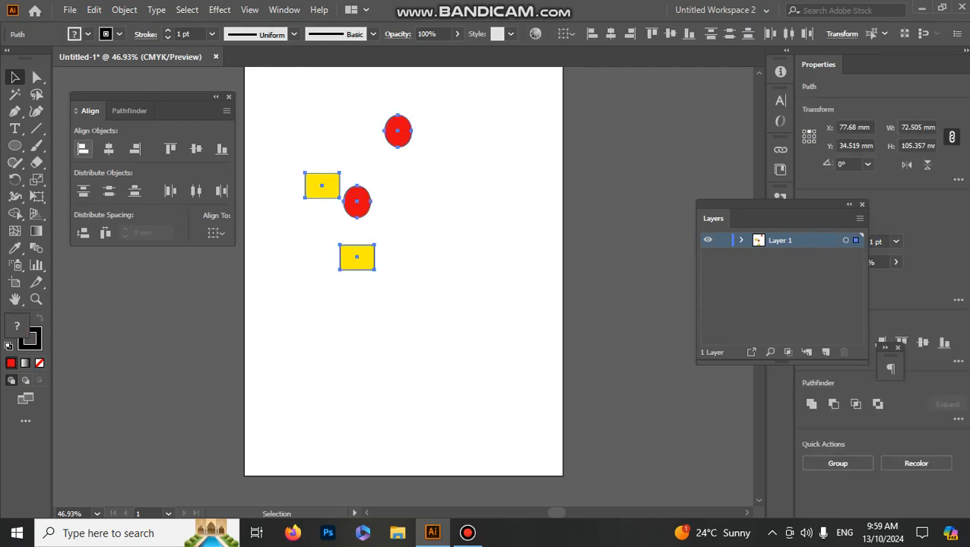
pyautogui.click(216, 234)
pyautogui.click(243, 249)
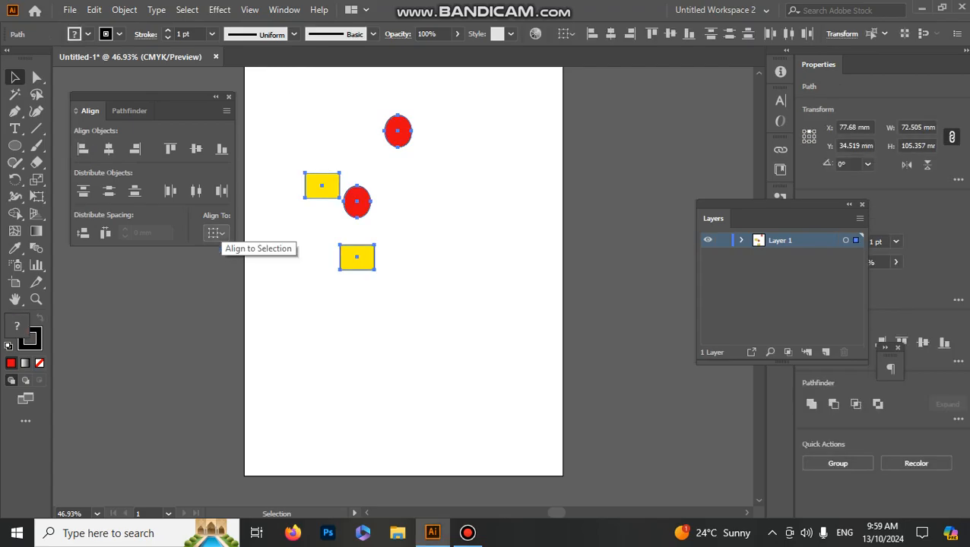
pyautogui.click(82, 149)
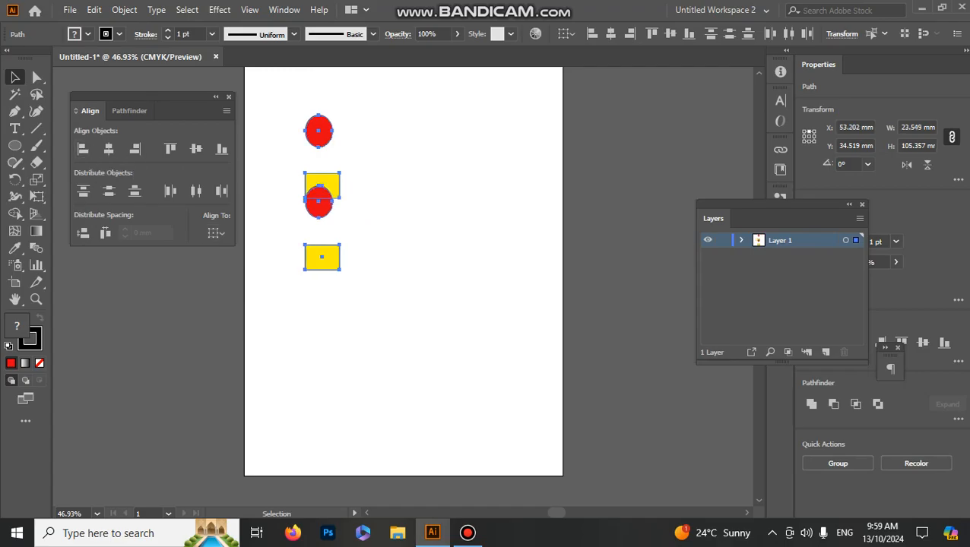
pyautogui.click(134, 149)
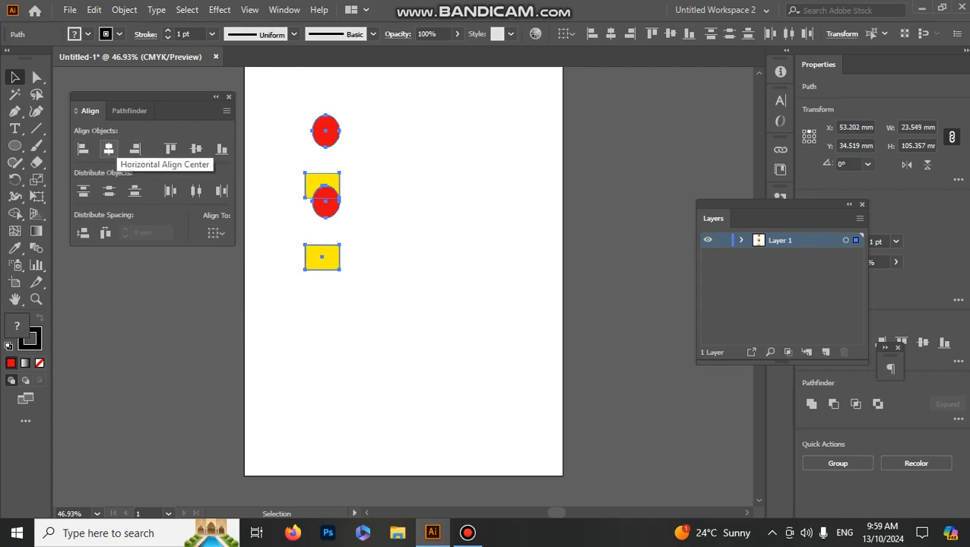
pyautogui.click(109, 149)
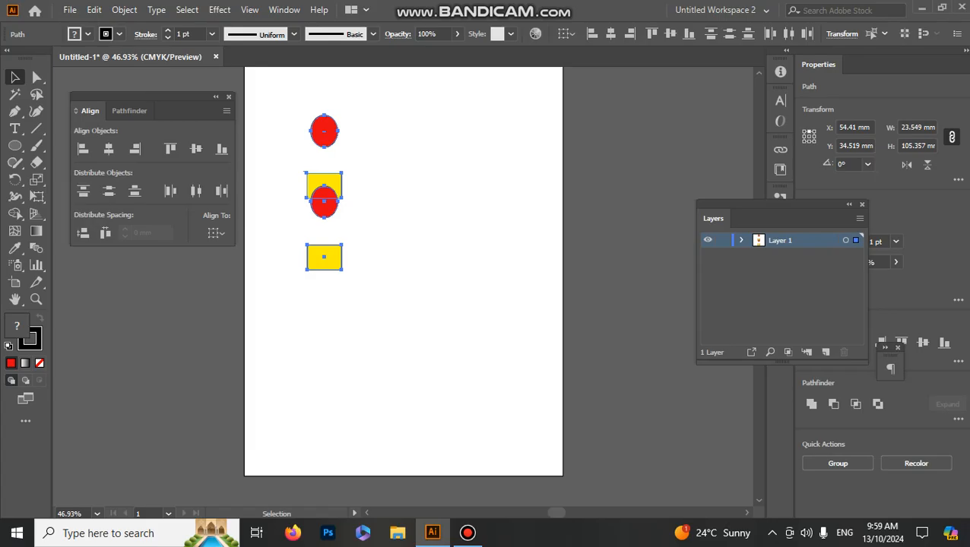
# Step: Move the lower ellipse to about X 141 mm, Y 87 mm and the bottom rectangle to about X 64 mm, Y 140 mm
pyautogui.click(395, 190)
pyautogui.moveTo(324, 203); pyautogui.dragTo(450, 211)
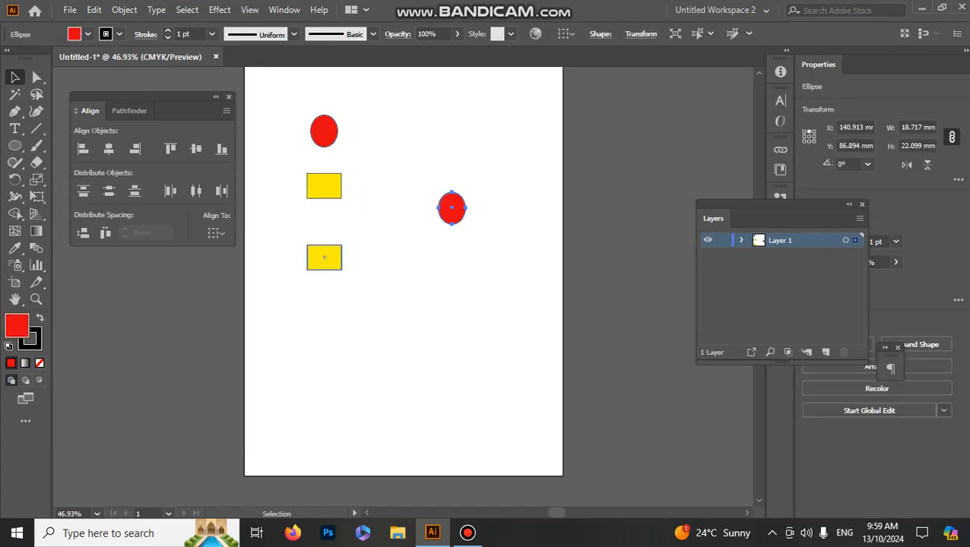
pyautogui.moveTo(323, 257); pyautogui.dragTo(338, 282)
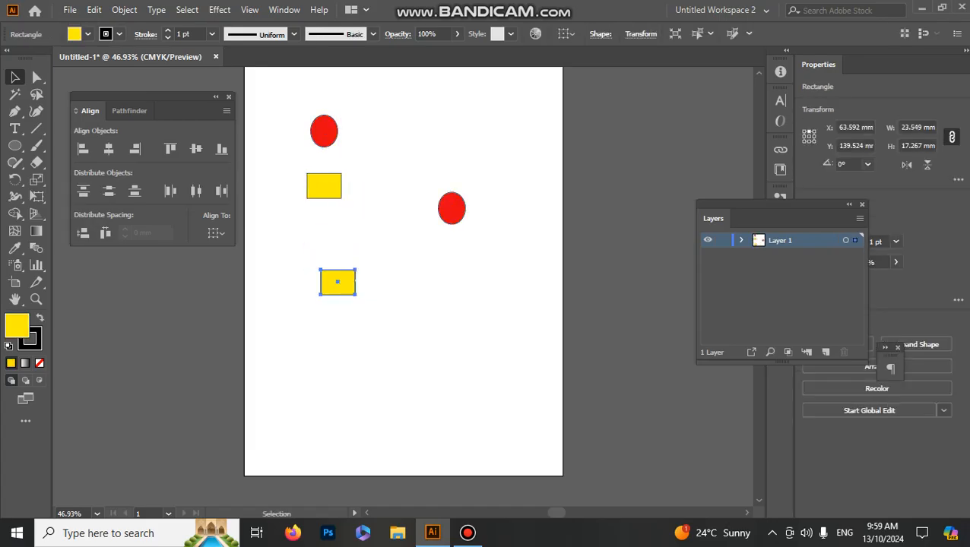